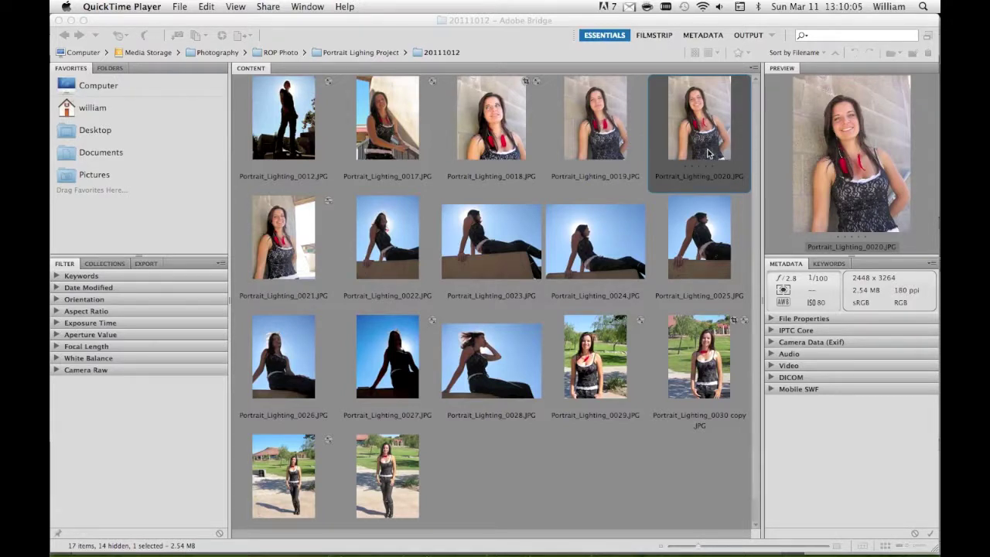
- Open Portrait_Lighting_0020.JPG from Bridge in Photoshop, using its embedded color profile
{"action": "left_click", "coordinate": [707, 153]}
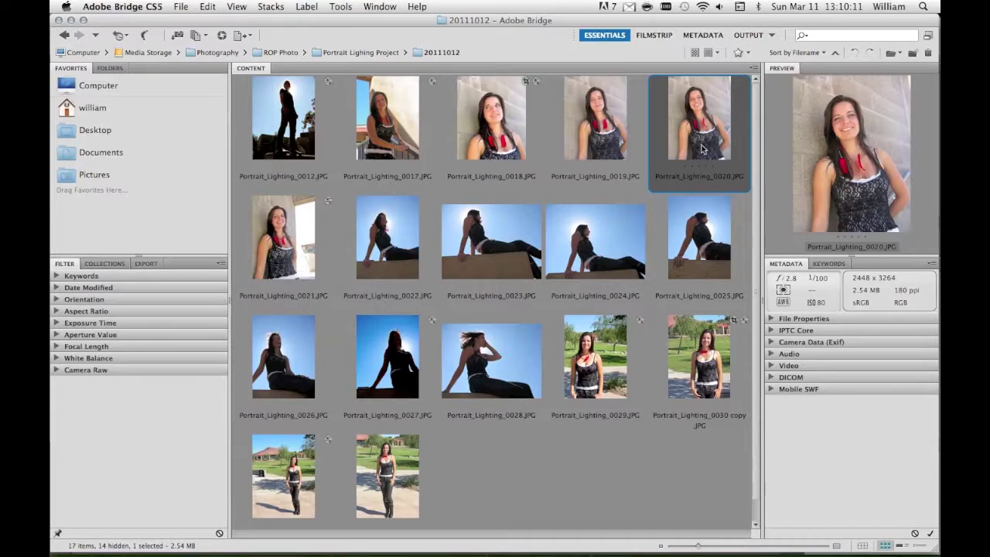
{"action": "double_click", "coordinate": [702, 148]}
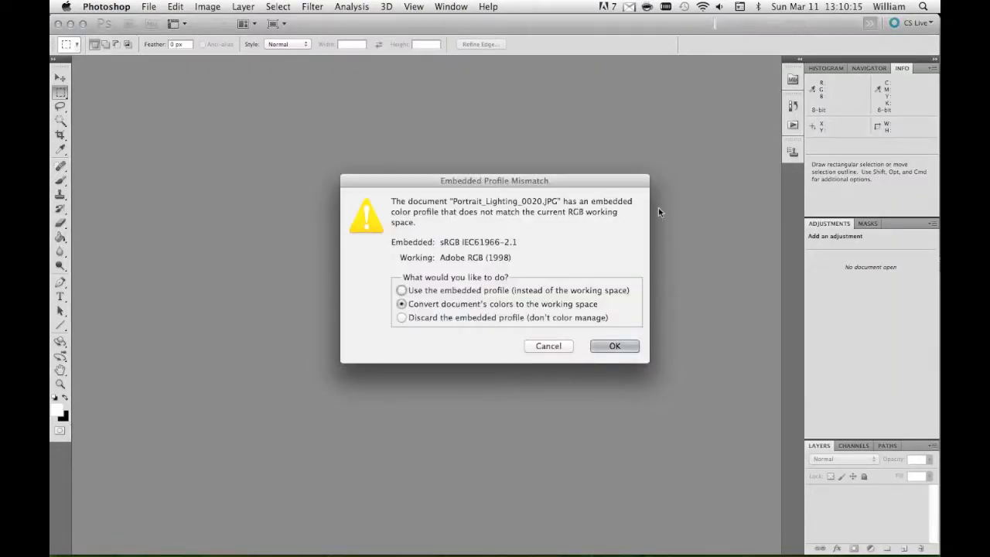
{"action": "left_click_drag", "start_coordinate": [541, 181], "coordinate": [538, 128]}
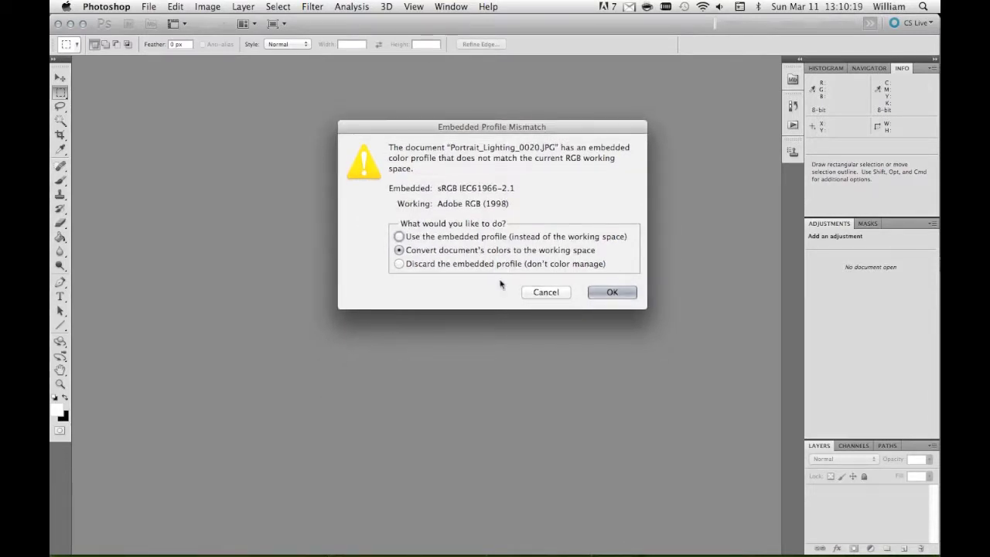
{"action": "left_click", "coordinate": [400, 237]}
{"action": "left_click", "coordinate": [621, 295]}
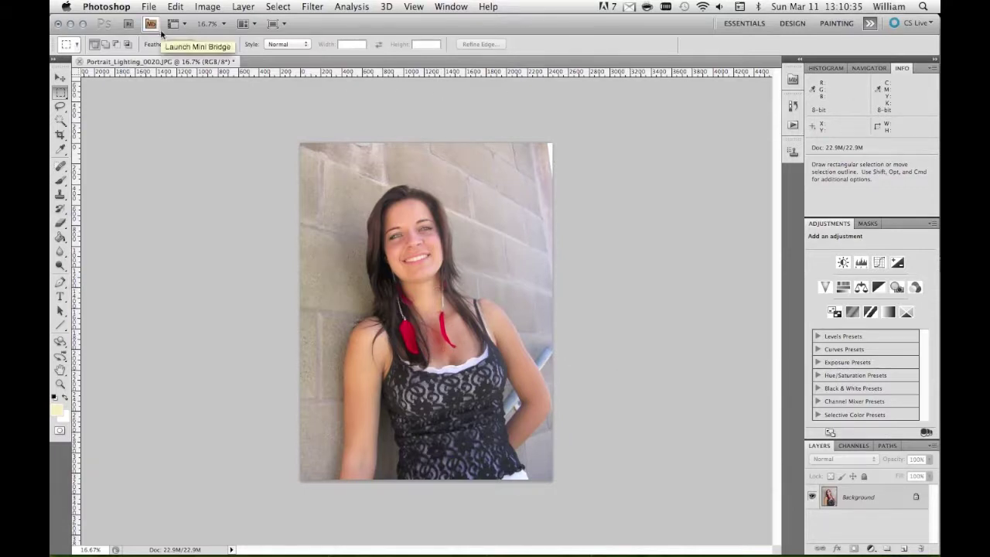
- Convert the portrait to Grayscale mode, discarding its color information
{"action": "left_click", "coordinate": [219, 8]}
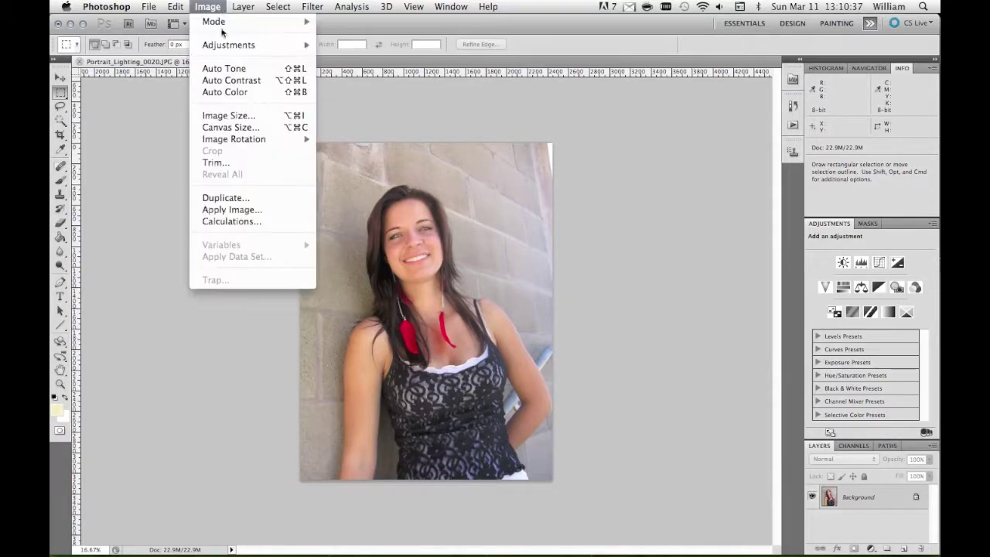
{"action": "mouse_move", "coordinate": [223, 23]}
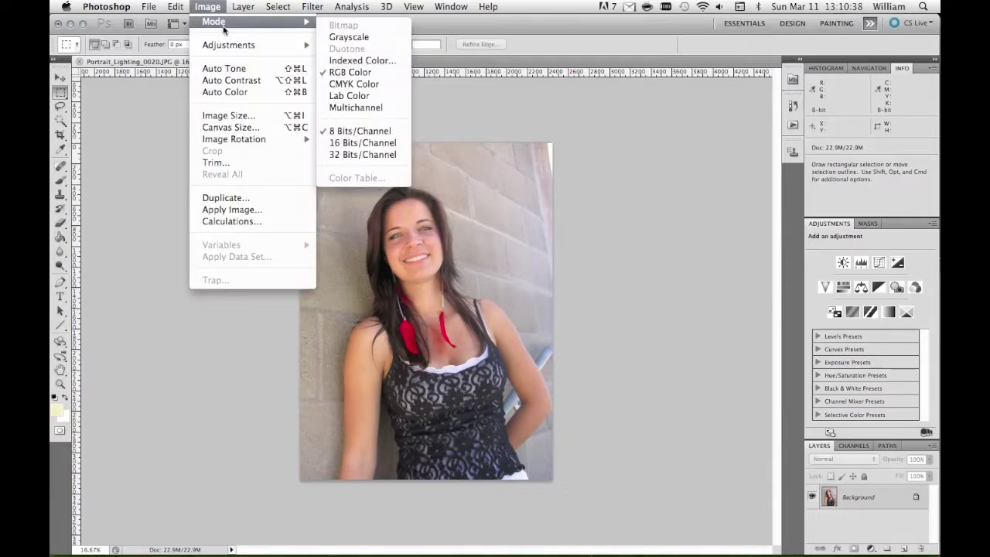
{"action": "left_click", "coordinate": [341, 39]}
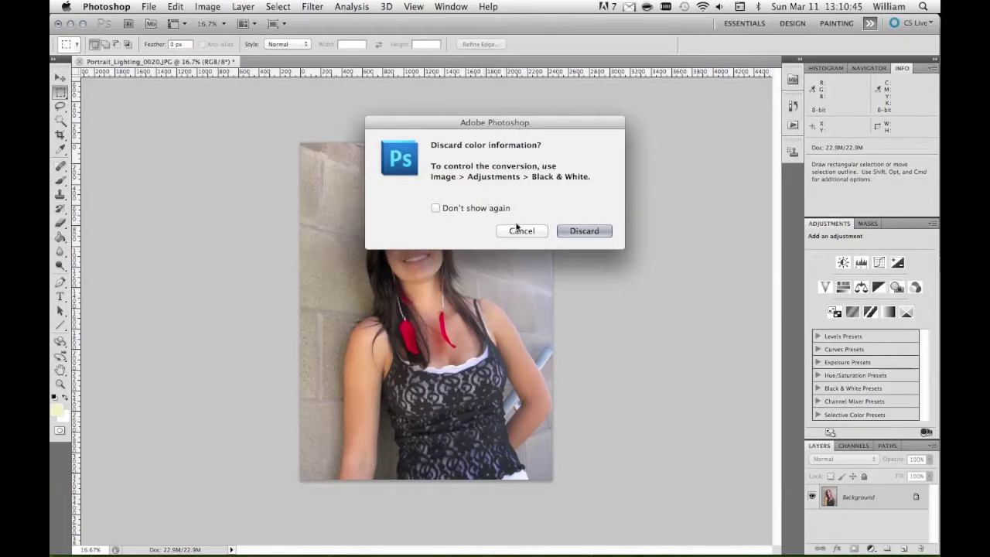
{"action": "left_click", "coordinate": [593, 231]}
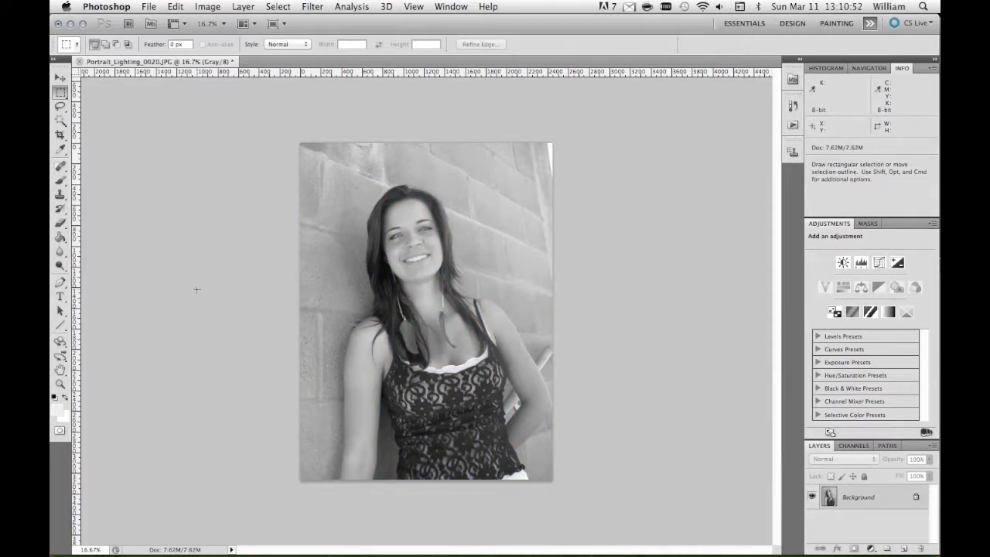
- Set the image resolution to 200 pixels/inch with Resample Image turned off
{"action": "left_click", "coordinate": [203, 6]}
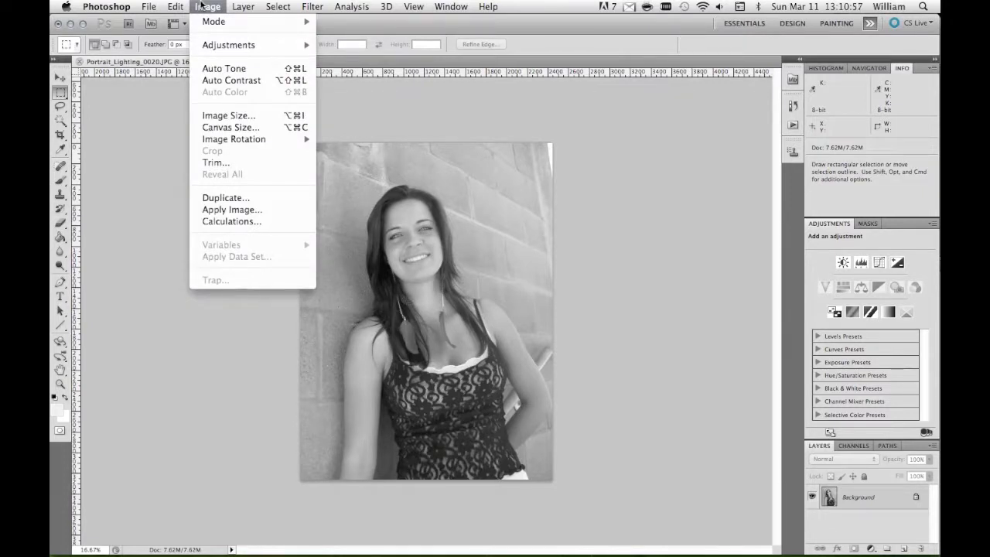
{"action": "left_click", "coordinate": [243, 116]}
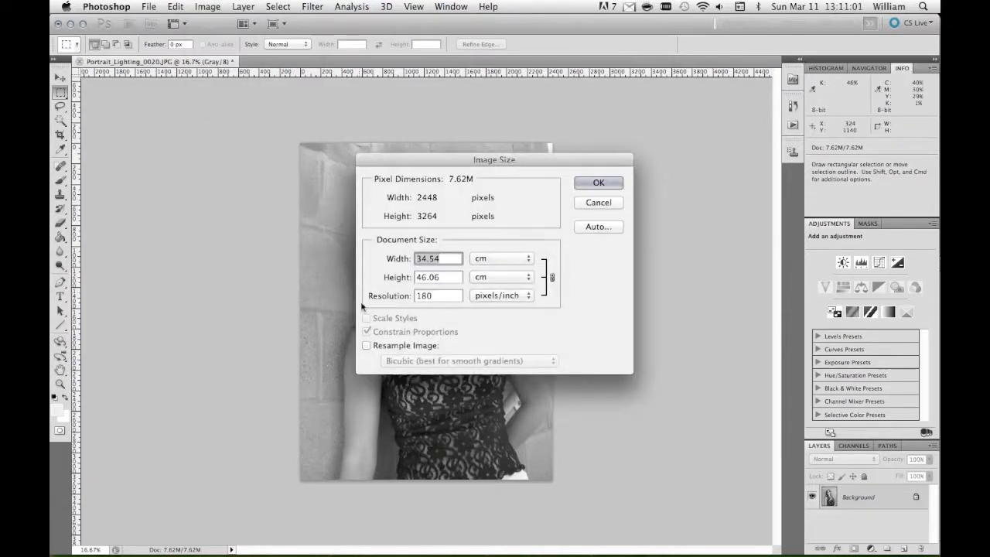
{"action": "left_click", "coordinate": [367, 346]}
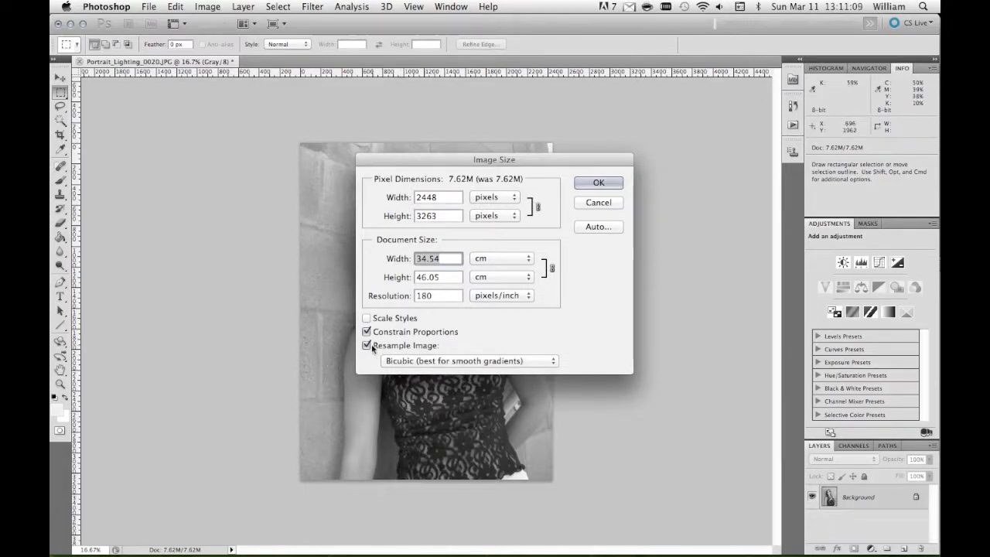
{"action": "left_click", "coordinate": [367, 346]}
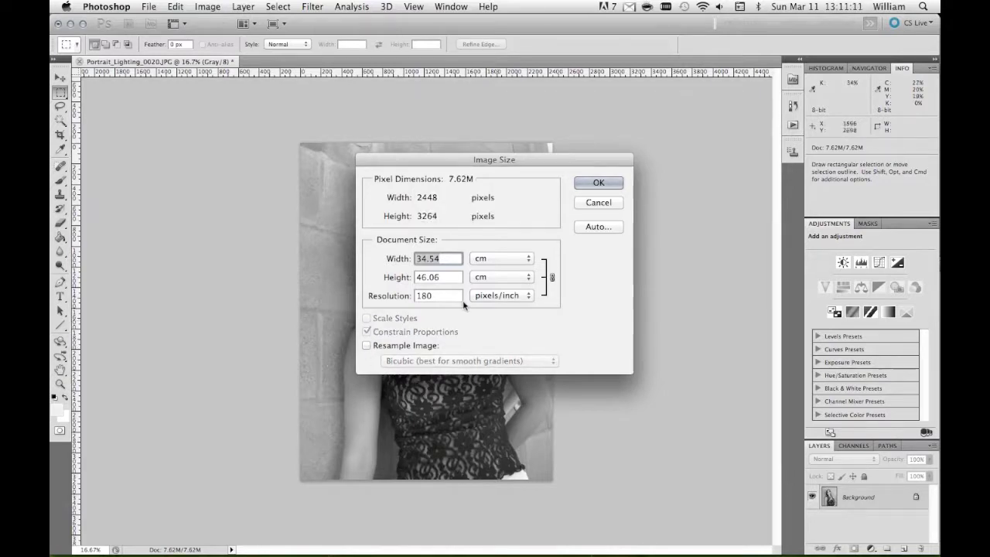
{"action": "left_click", "coordinate": [437, 296]}
{"action": "left_click", "coordinate": [398, 297]}
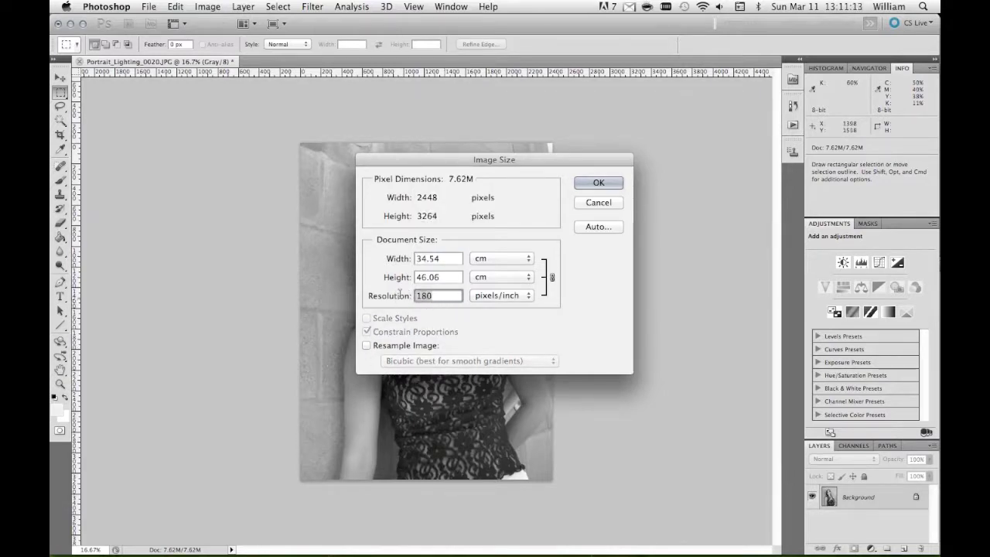
{"action": "type", "text": "200"}
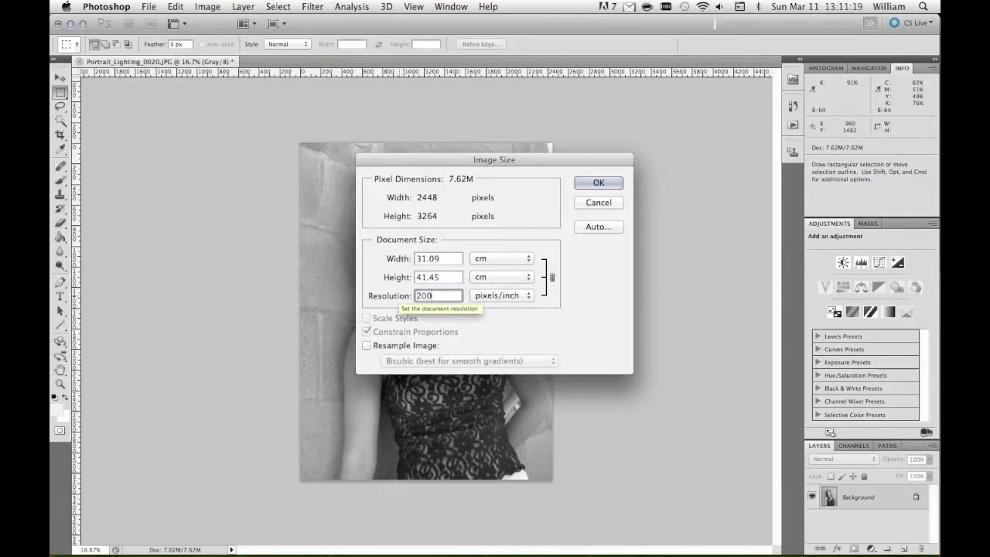
{"action": "key", "text": "Return"}
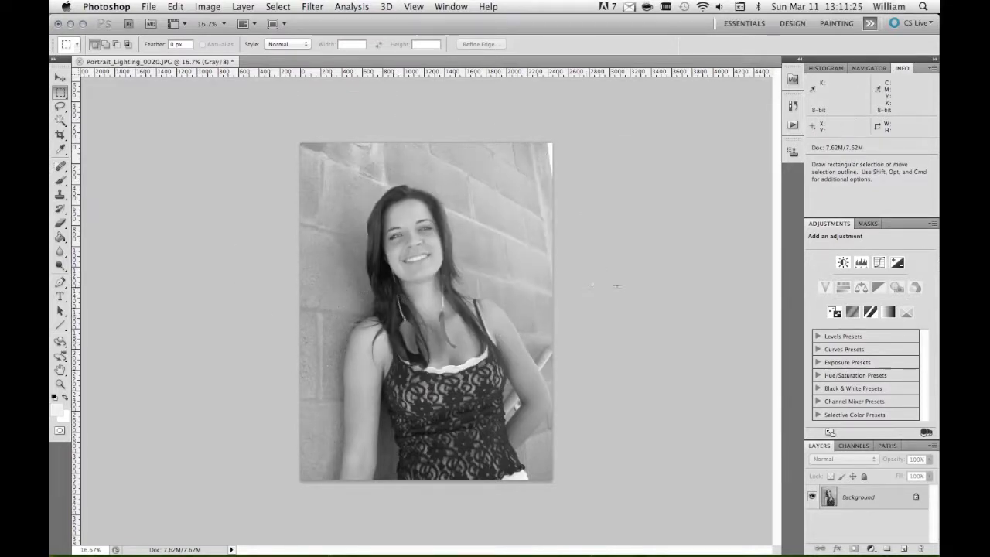
- Switch the workspace to Essentials and back to Photography, and show the image's histogram
{"action": "left_click", "coordinate": [744, 24]}
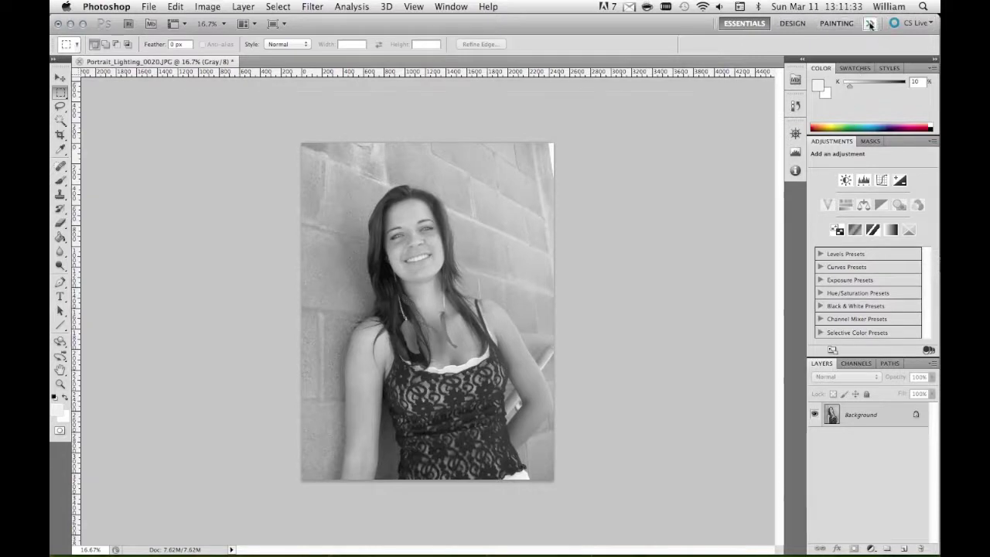
{"action": "left_click", "coordinate": [869, 23]}
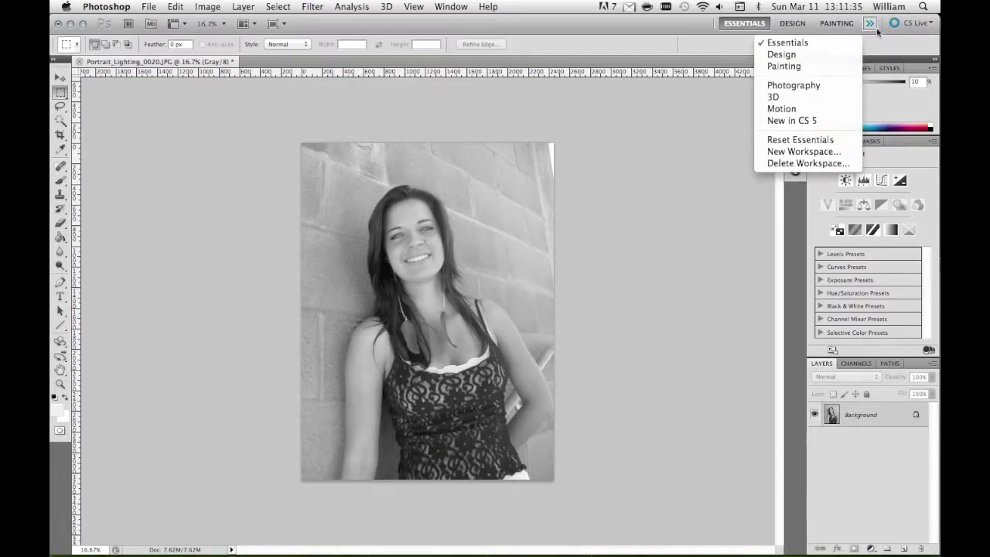
{"action": "left_click", "coordinate": [845, 69]}
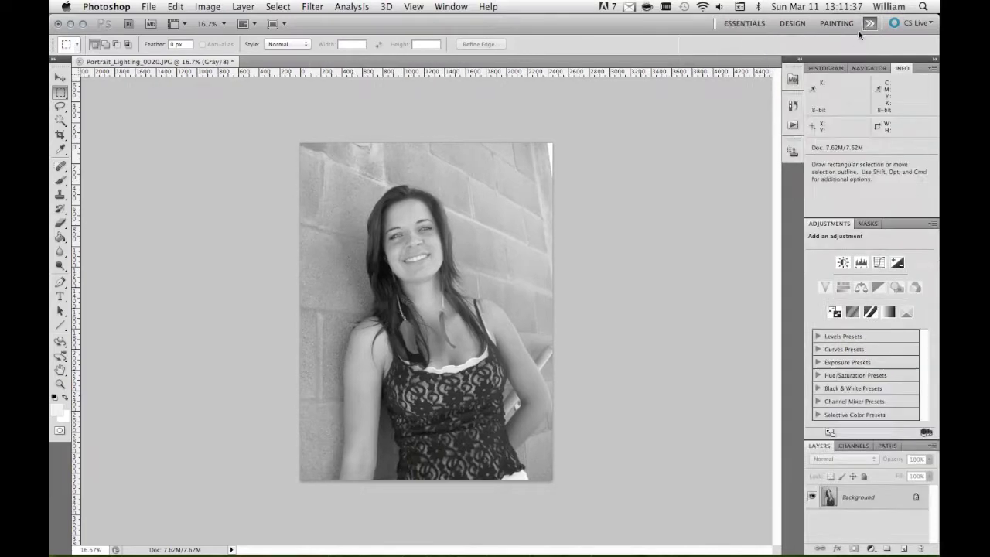
{"action": "left_click", "coordinate": [437, 6]}
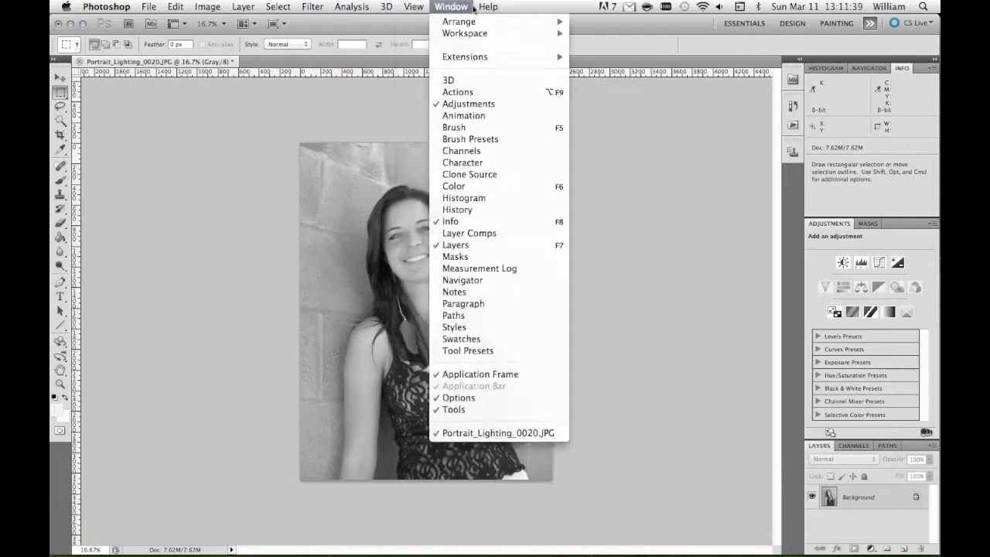
{"action": "mouse_move", "coordinate": [461, 37]}
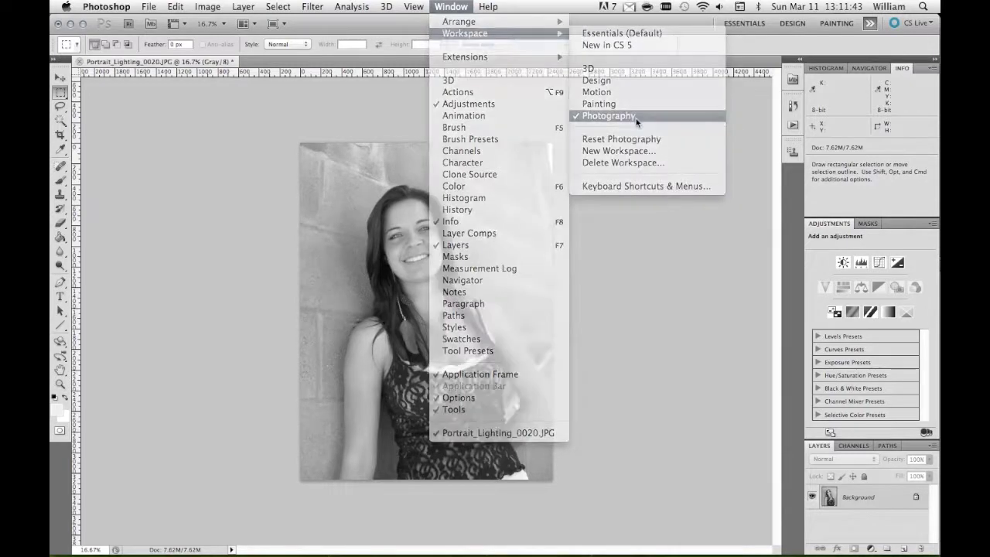
{"action": "left_click", "coordinate": [631, 121]}
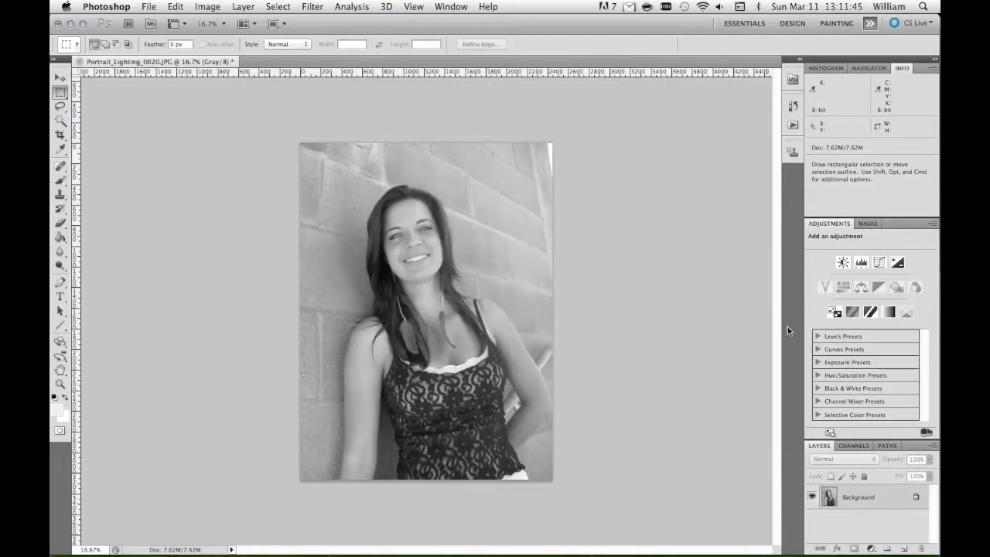
{"action": "left_click", "coordinate": [841, 69]}
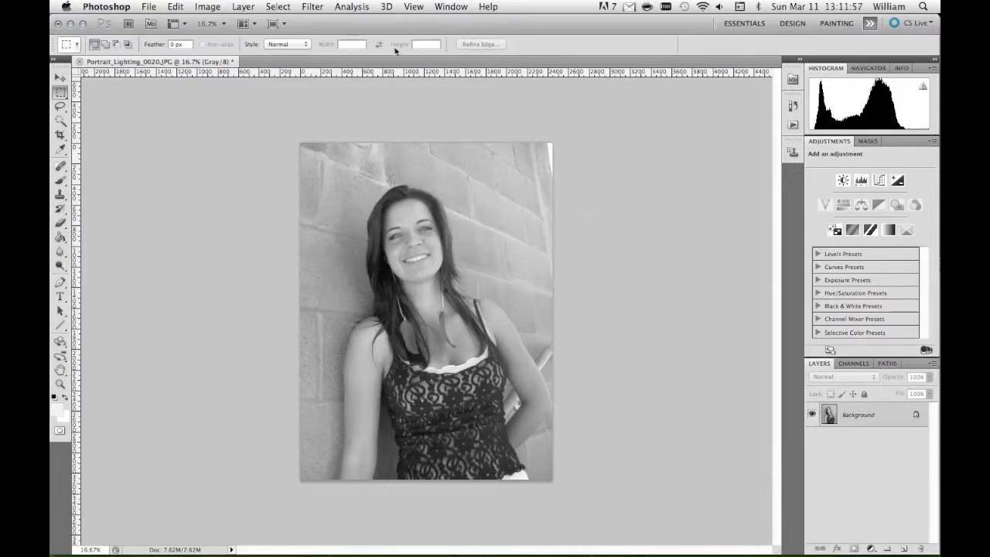
- Examine the portrait fitted on screen, at actual pixels and at 400%, and return to the fitted view
{"action": "left_click", "coordinate": [415, 7]}
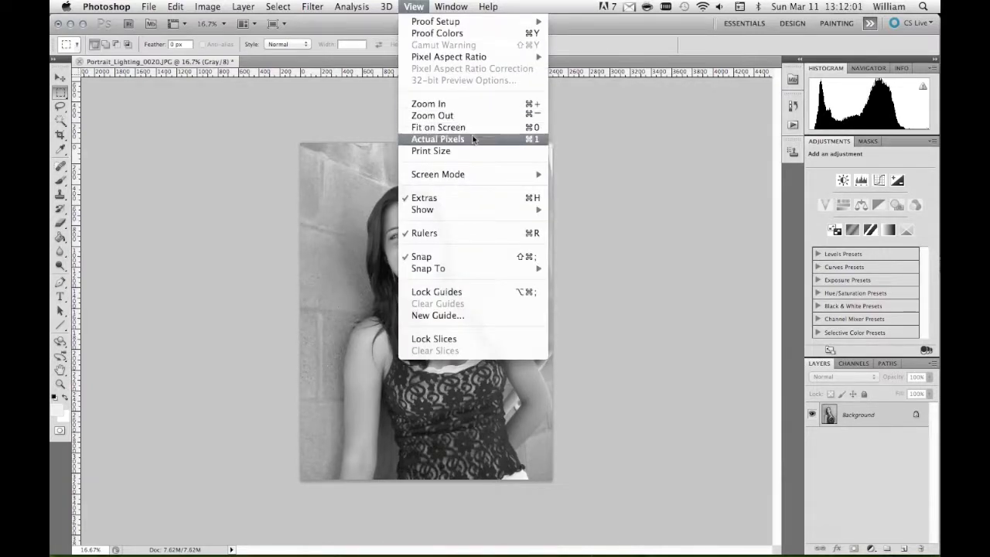
{"action": "left_click", "coordinate": [537, 129]}
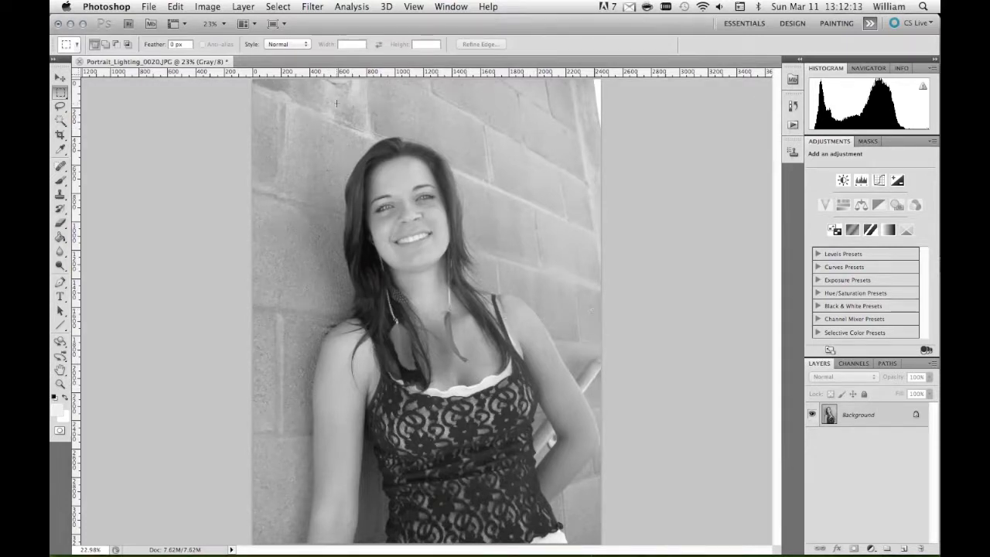
{"action": "left_click", "coordinate": [414, 5]}
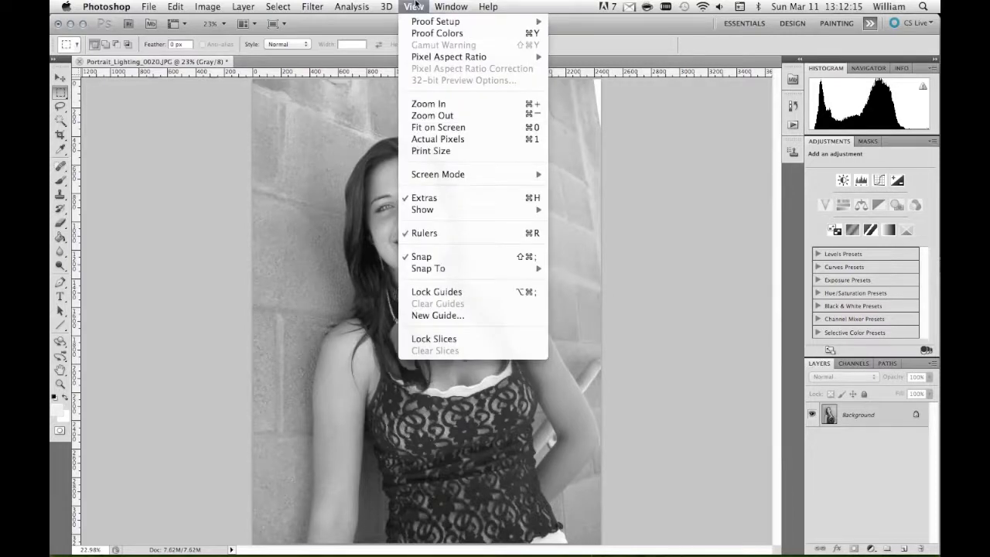
{"action": "left_click", "coordinate": [485, 140]}
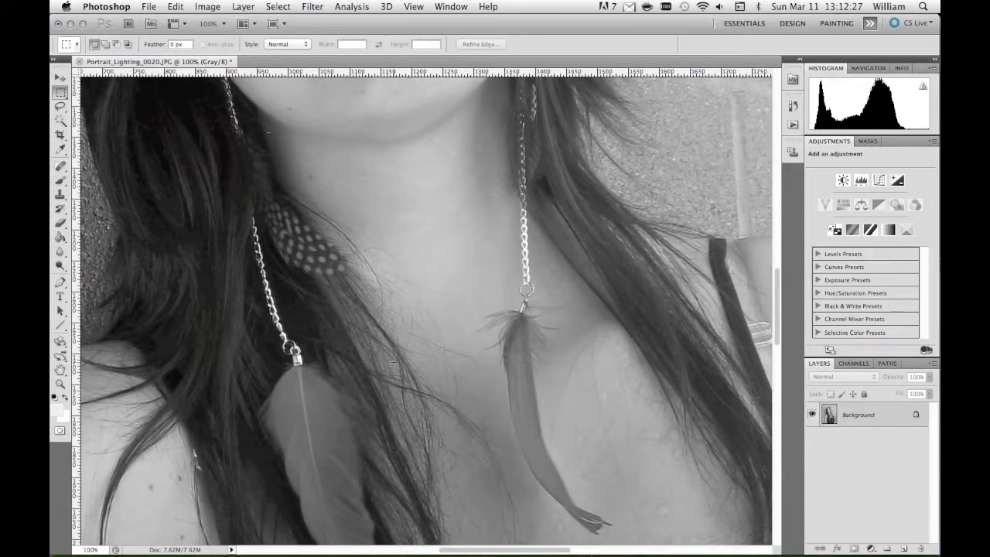
{"action": "key", "text": "super+plus"}
{"action": "key", "text": "super+plus"}
{"action": "key", "text": "super+plus"}
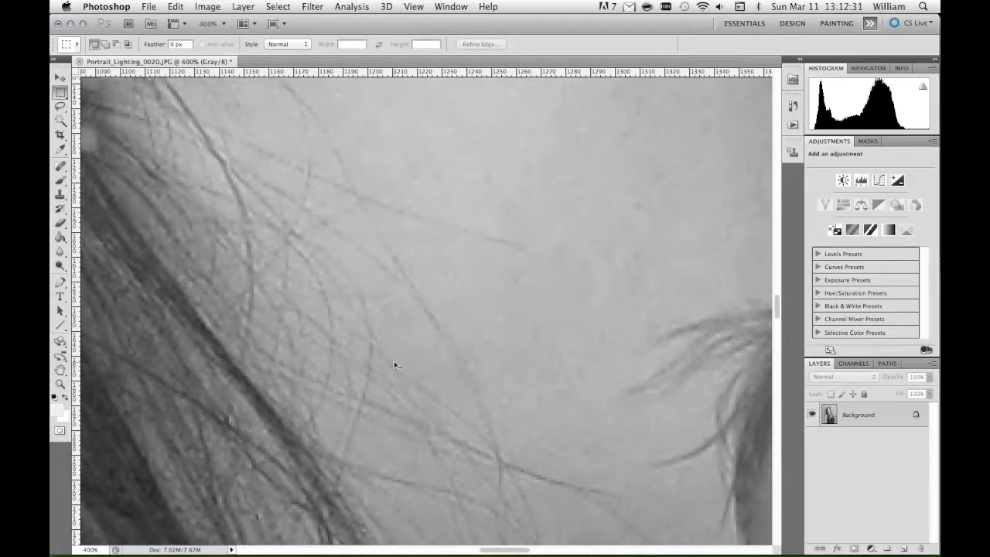
{"action": "key", "text": "super+1"}
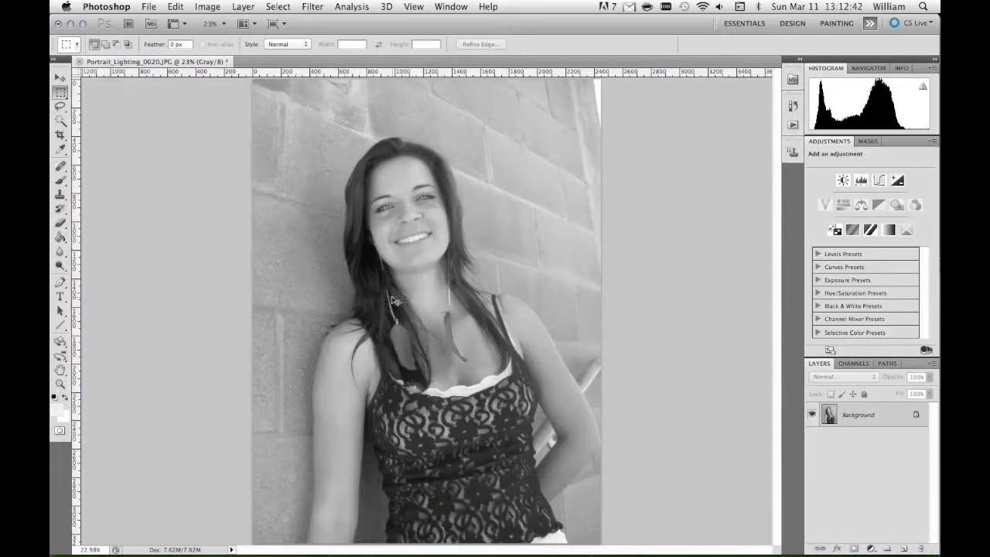
{"action": "key", "text": "super+0"}
- Add a Levels adjustment layer above the Background with Normal mode and 100% opacity
{"action": "left_click", "coordinate": [250, 4]}
{"action": "mouse_move", "coordinate": [283, 128]}
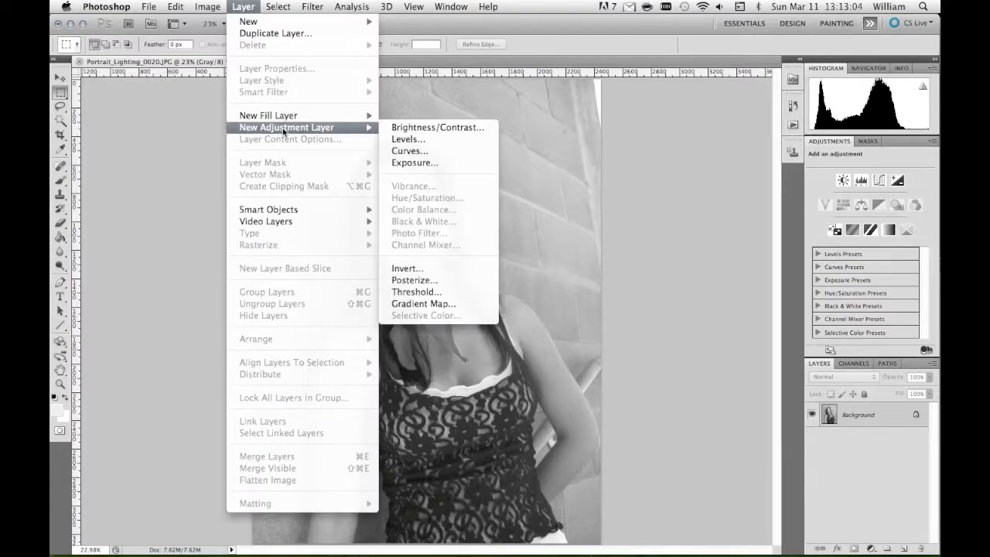
{"action": "left_click", "coordinate": [440, 145]}
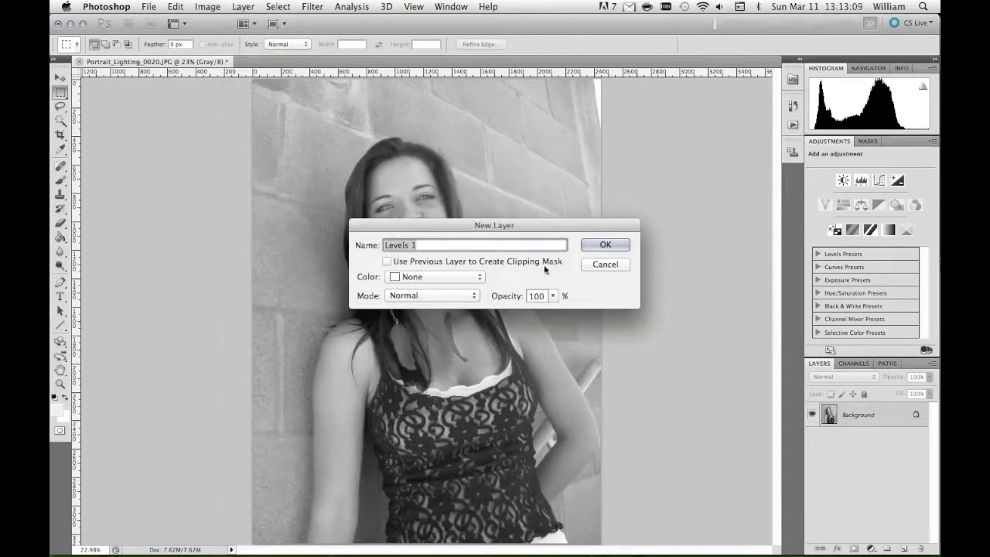
{"action": "left_click", "coordinate": [594, 244]}
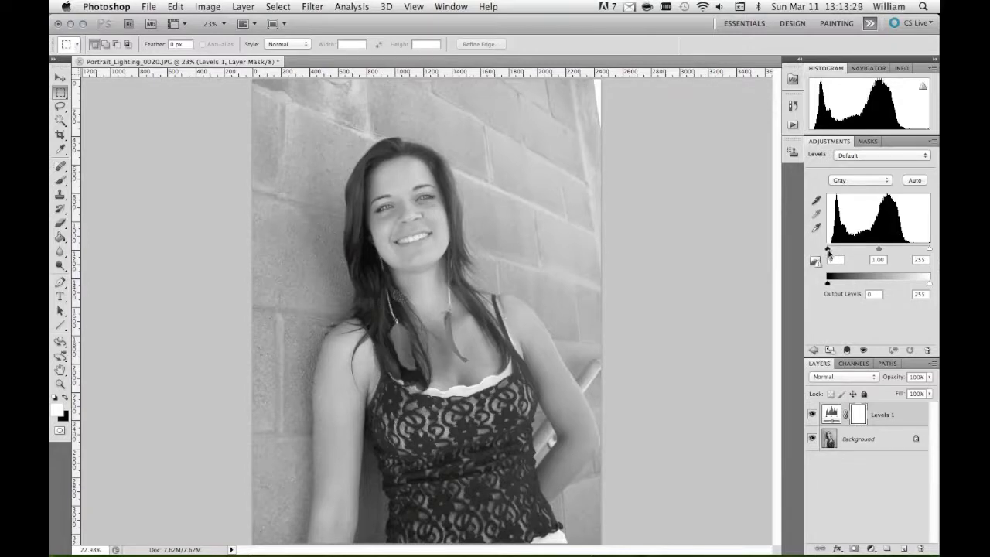
- Set the Levels input values to 11 for shadows, 1.32 for midtones and 202 for highlights
{"action": "left_click_drag", "start_coordinate": [829, 252], "coordinate": [833, 249]}
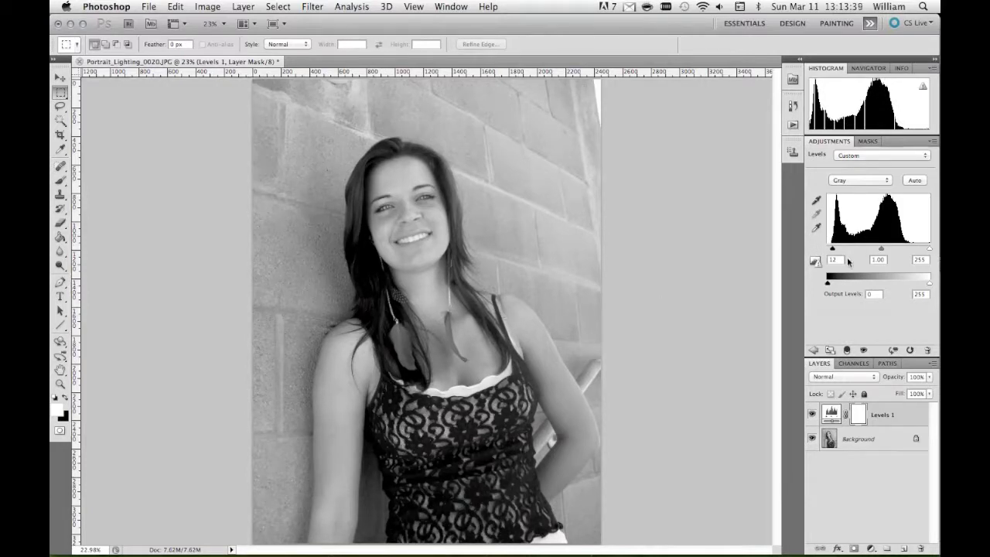
{"action": "mouse_move", "coordinate": [833, 249]}
{"action": "left_mouse_down"}
{"action": "mouse_move", "coordinate": [813, 251]}
{"action": "mouse_move", "coordinate": [832, 249]}
{"action": "left_mouse_up"}
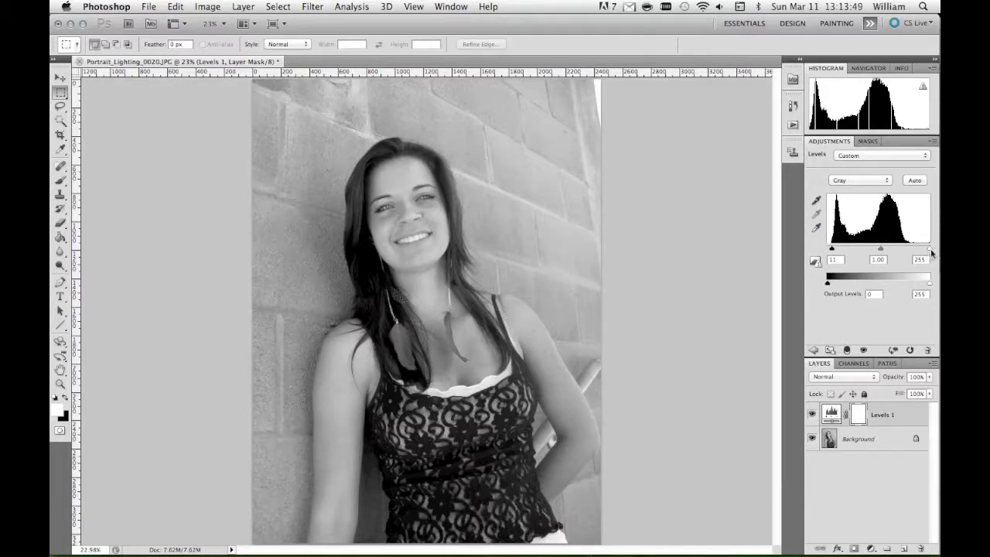
{"action": "left_click_drag", "start_coordinate": [931, 249], "coordinate": [907, 249]}
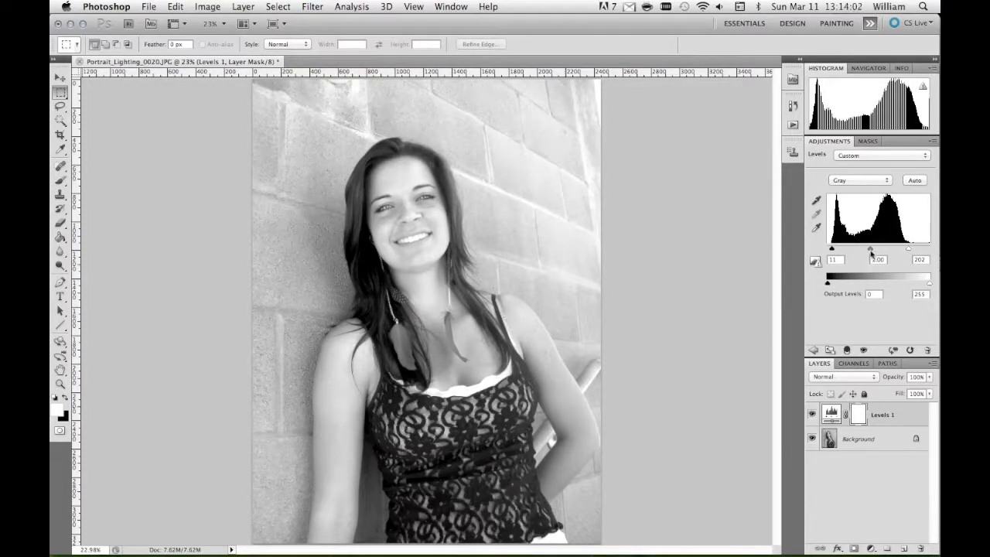
{"action": "left_click_drag", "start_coordinate": [872, 252], "coordinate": [863, 252]}
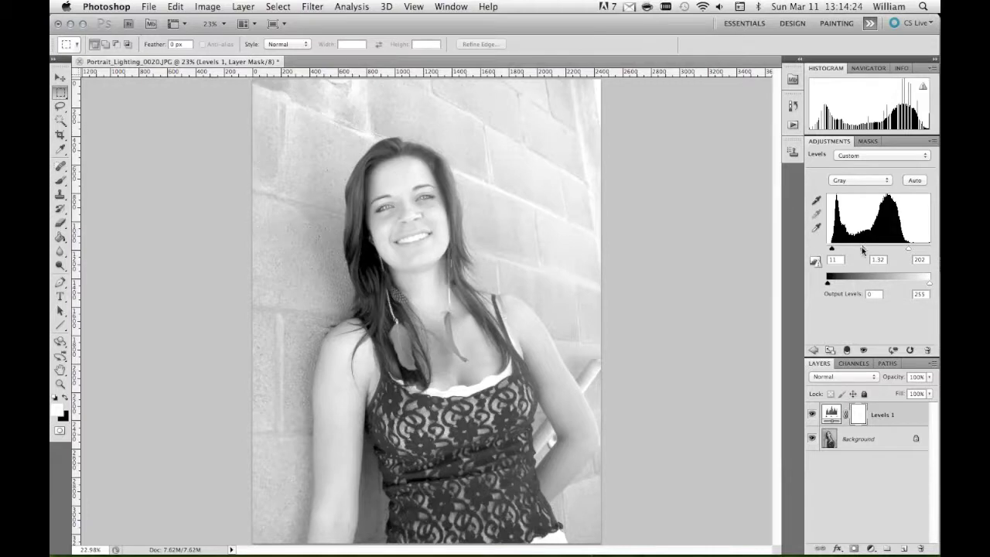
- Refine the Levels adjustment to 14 for shadows and 1.51 for midtones, and check the Info readout before returning to the histogram
{"action": "left_click_drag", "start_coordinate": [862, 251], "coordinate": [834, 251]}
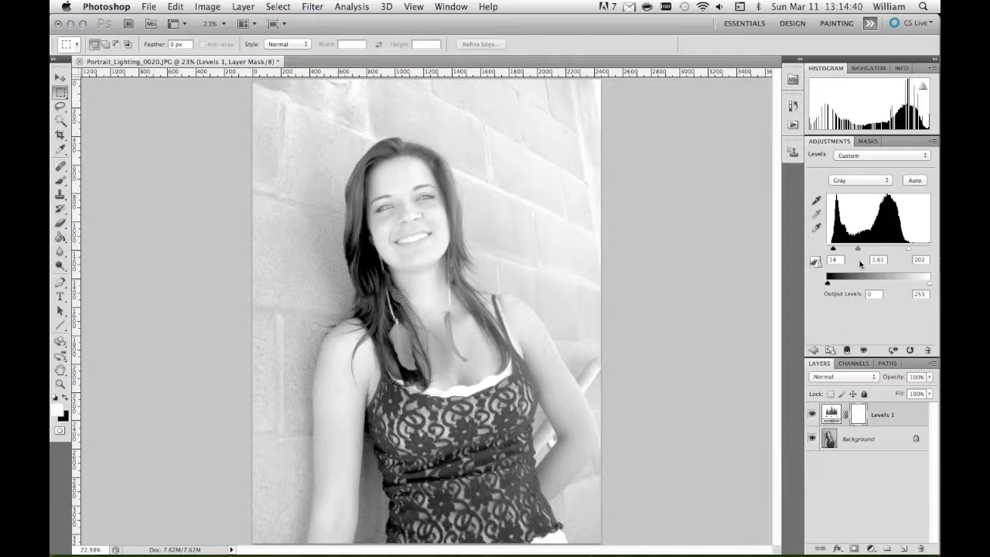
{"action": "left_click_drag", "start_coordinate": [858, 249], "coordinate": [859, 251]}
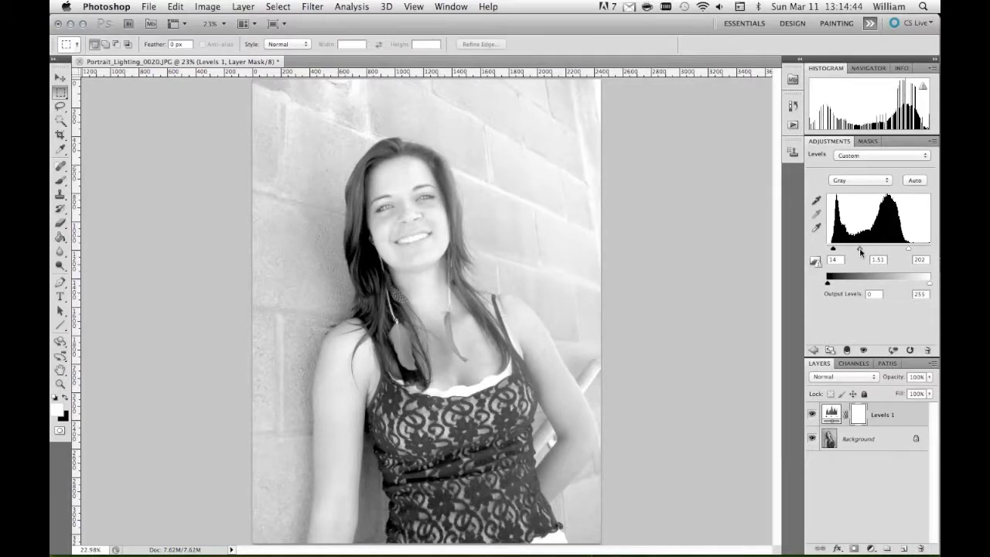
{"action": "left_click", "coordinate": [902, 69]}
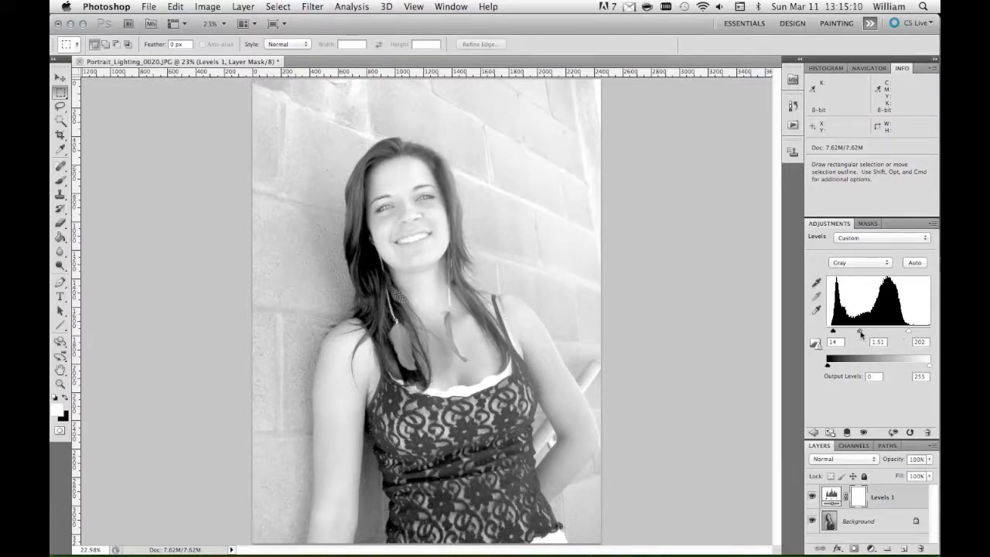
{"action": "left_click", "coordinate": [826, 68]}
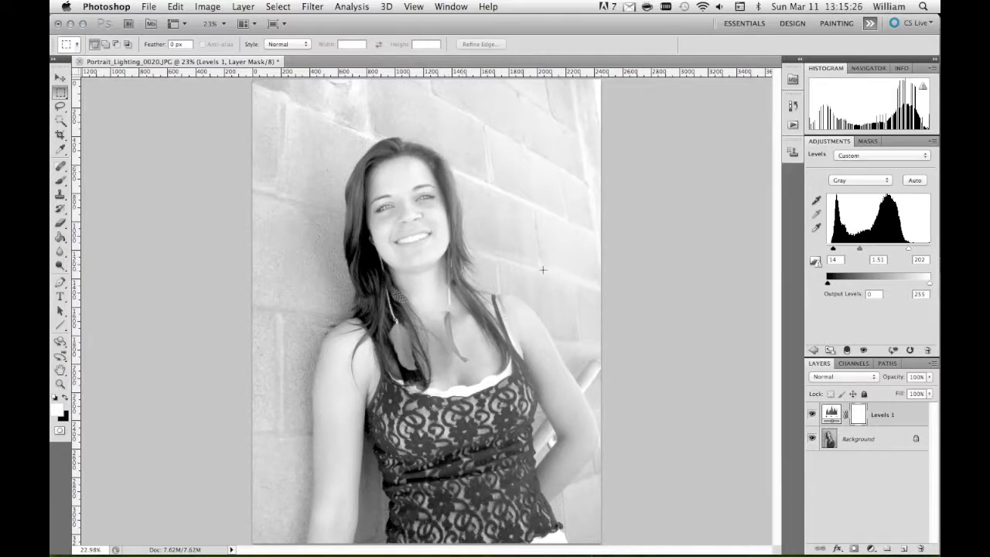
- Add a Curves adjustment layer above Levels 1 with Normal mode and 100% opacity
{"action": "left_click", "coordinate": [313, 7]}
{"action": "mouse_move", "coordinate": [232, 7]}
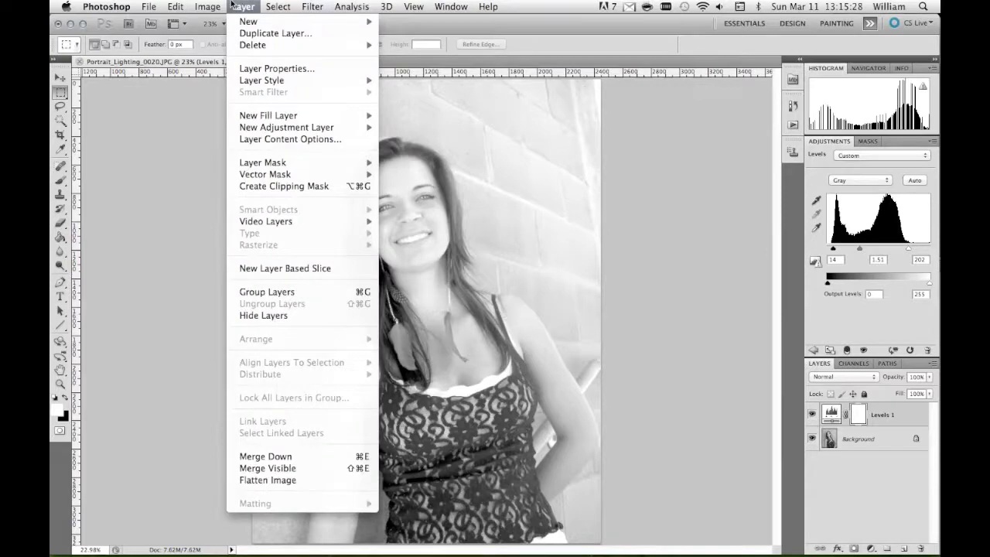
{"action": "mouse_move", "coordinate": [340, 128]}
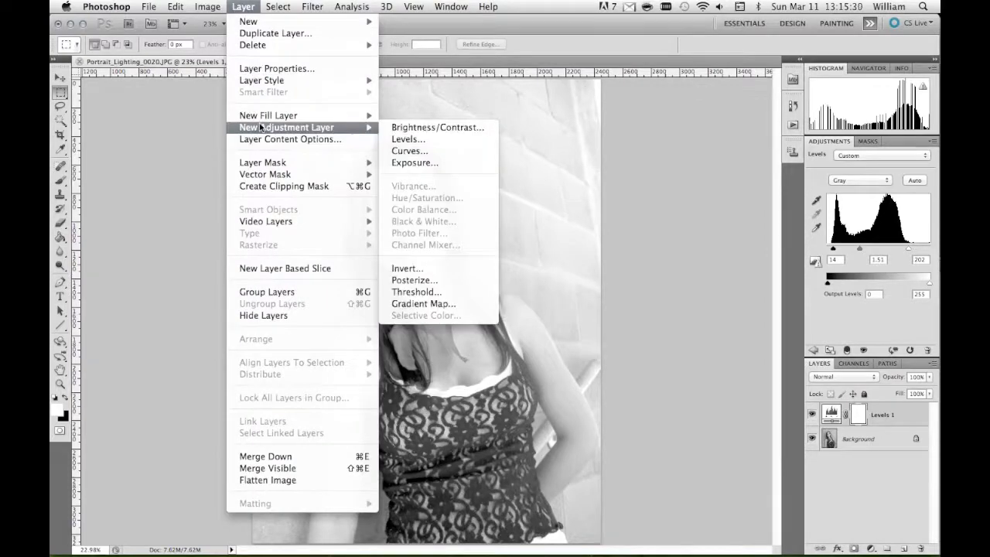
{"action": "left_click", "coordinate": [443, 151]}
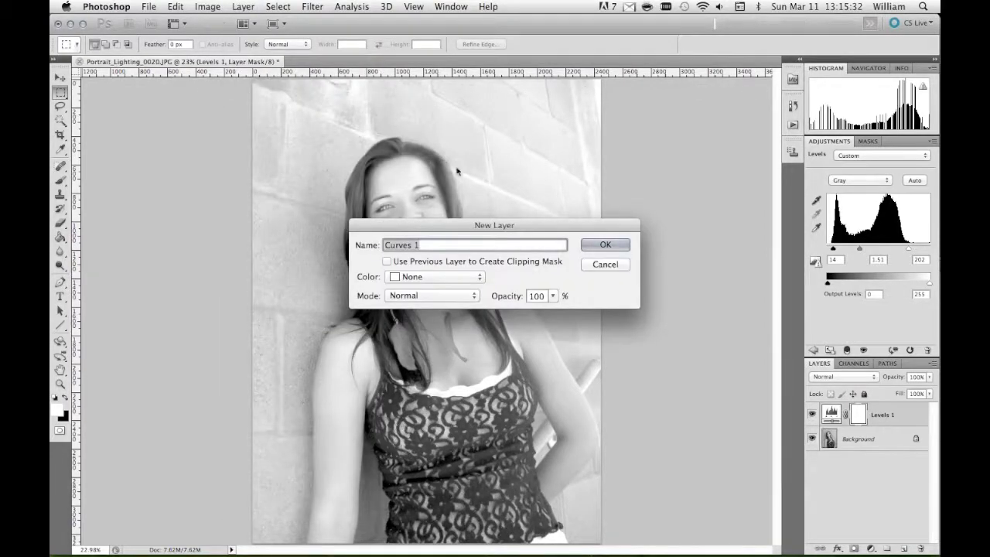
{"action": "left_click", "coordinate": [607, 245]}
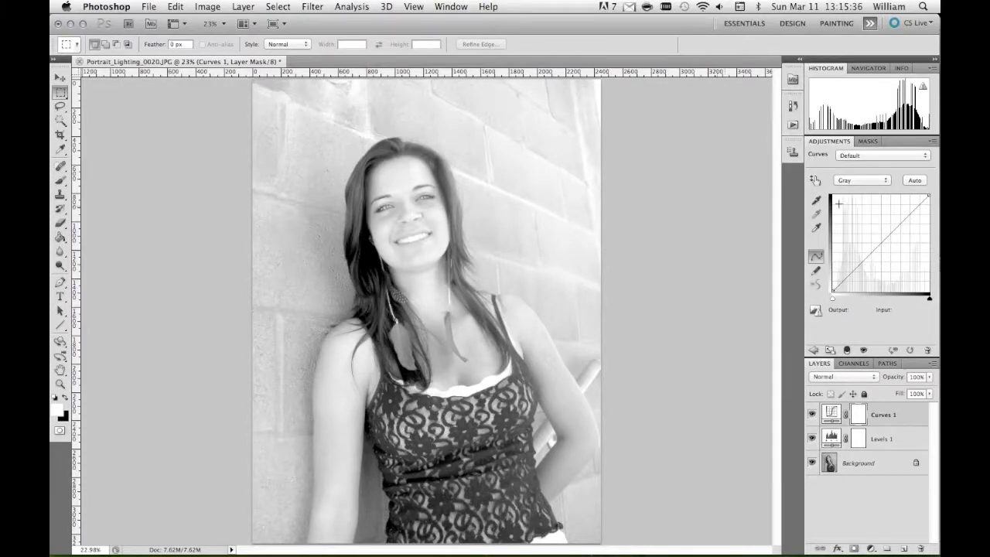
- Apply the Linear Contrast (RGB) preset to the Curves adjustment layer
{"action": "left_click", "coordinate": [891, 154]}
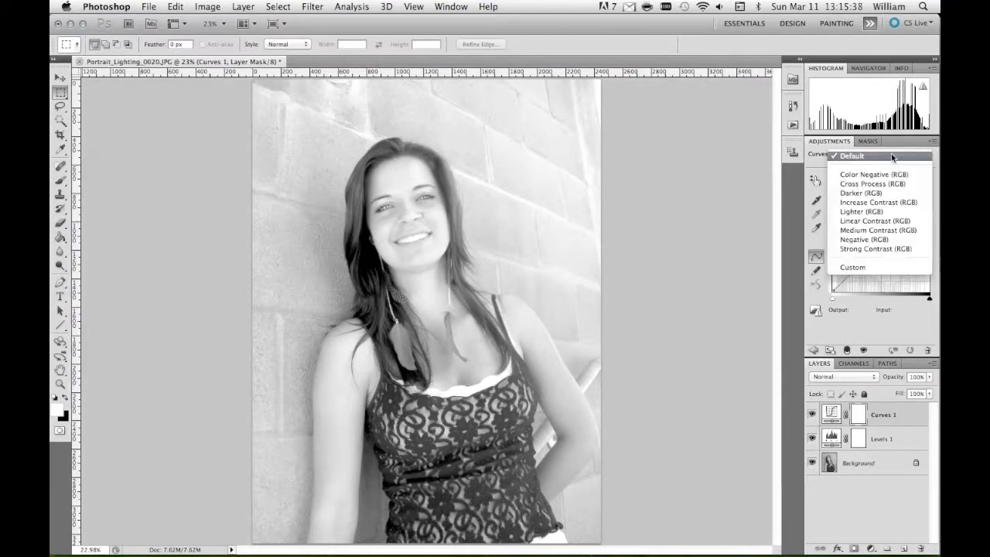
{"action": "left_click", "coordinate": [860, 225]}
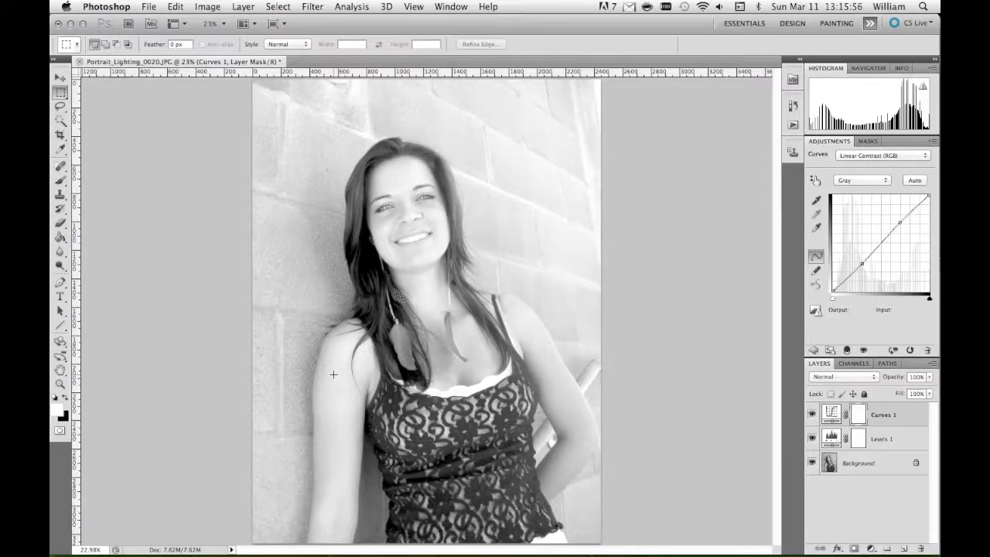
{"action": "left_click", "coordinate": [887, 157]}
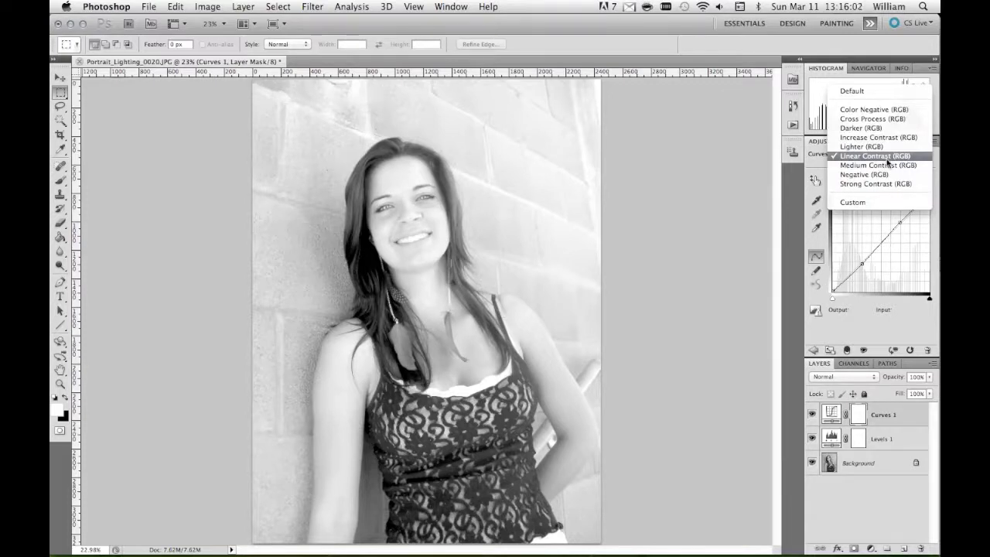
{"action": "left_click", "coordinate": [888, 158]}
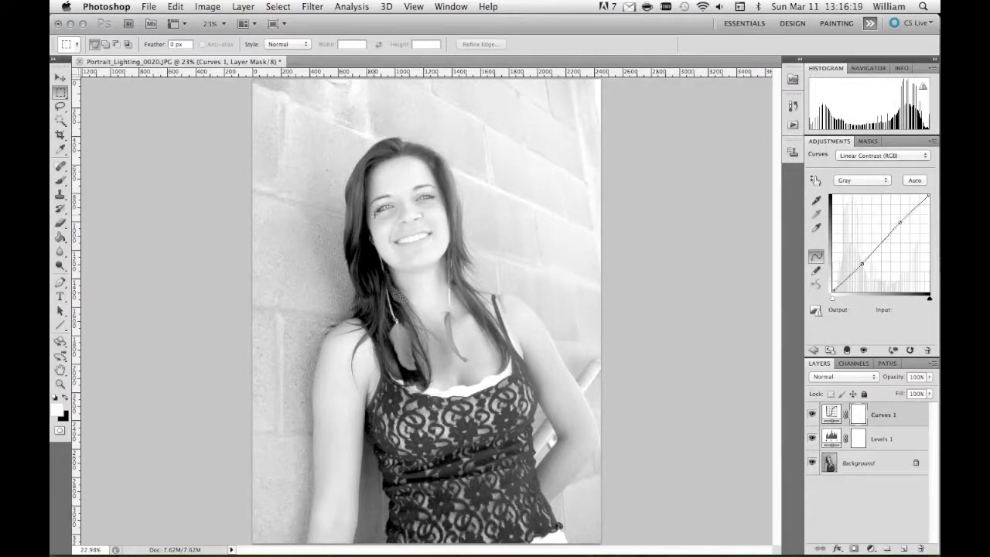
- Sharpen the Background layer with Unsharp Mask at 300% amount, 0.5 pixels radius and threshold 0, judging the face at actual pixels
{"action": "left_click", "coordinate": [415, 6]}
{"action": "left_click", "coordinate": [469, 140]}
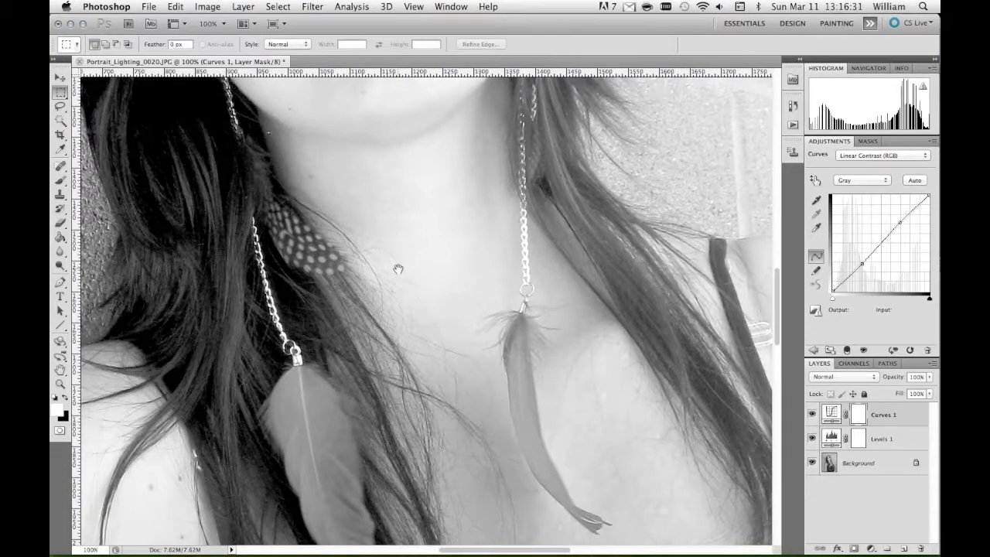
{"action": "left_click_drag", "start_coordinate": [409, 177], "coordinate": [431, 482]}
{"action": "left_click_drag", "start_coordinate": [400, 103], "coordinate": [436, 250]}
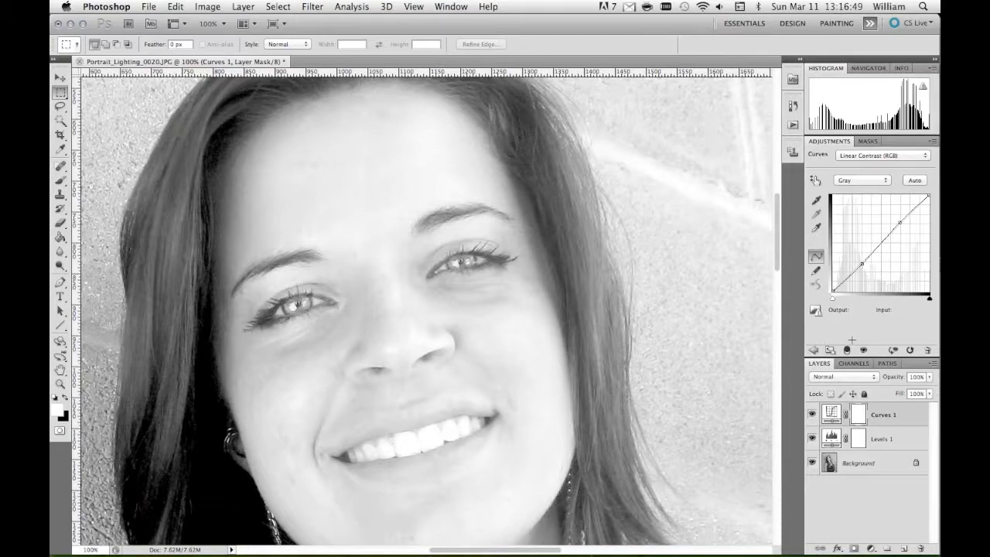
{"action": "left_click", "coordinate": [867, 471]}
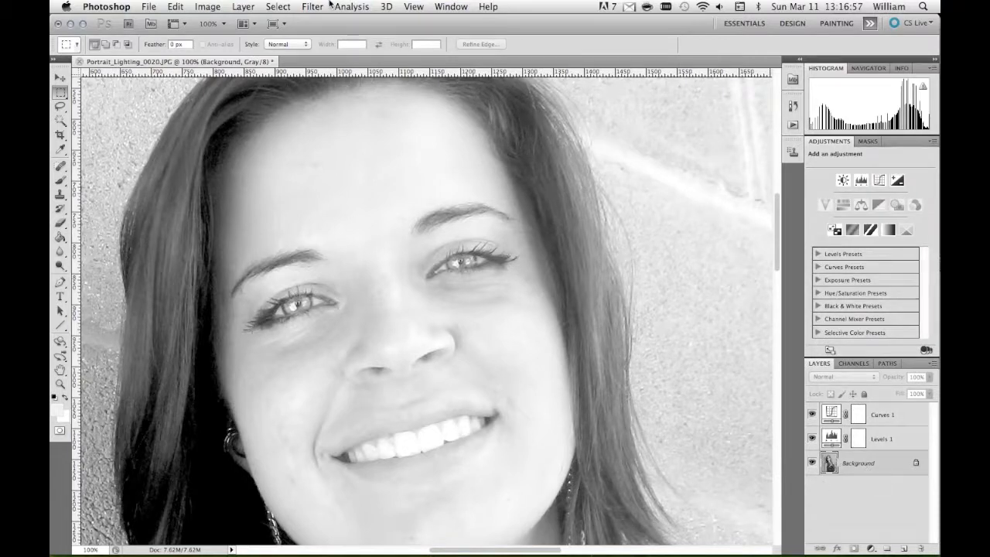
{"action": "left_click", "coordinate": [324, 6]}
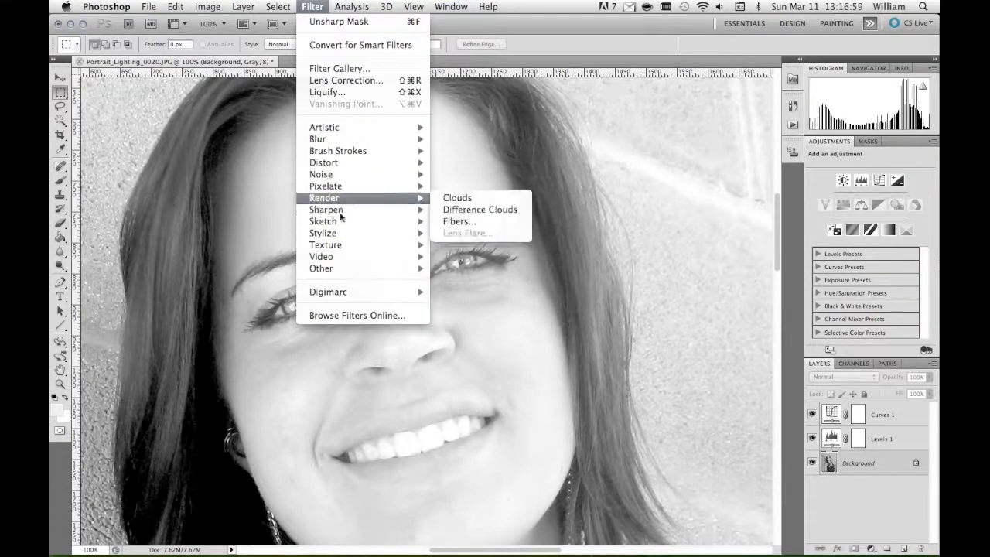
{"action": "mouse_move", "coordinate": [340, 212]}
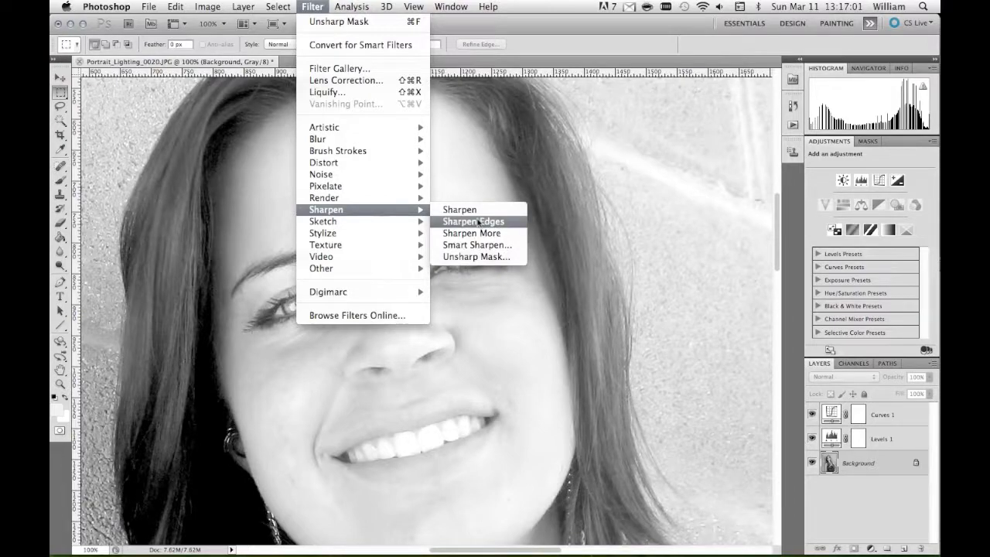
{"action": "left_click", "coordinate": [476, 258]}
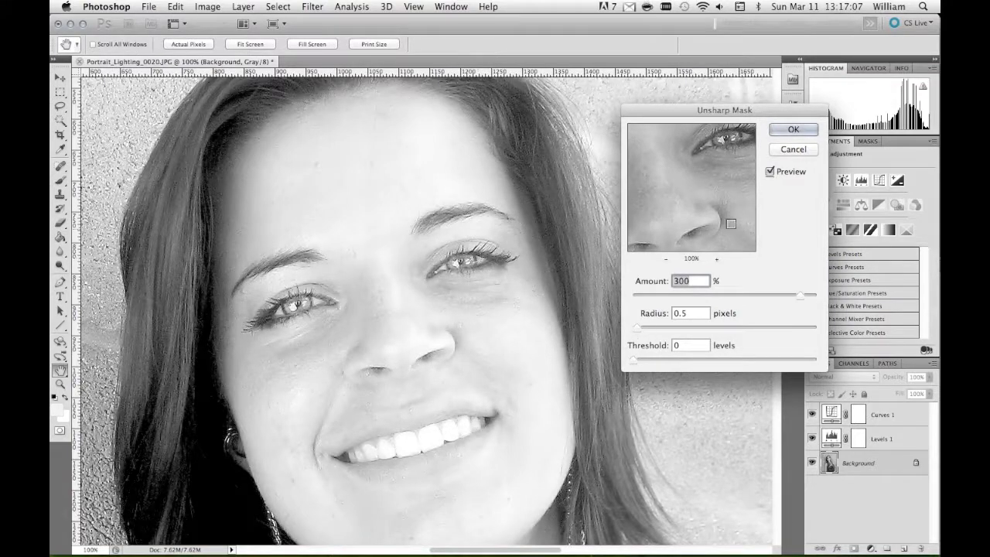
{"action": "left_click", "coordinate": [695, 281]}
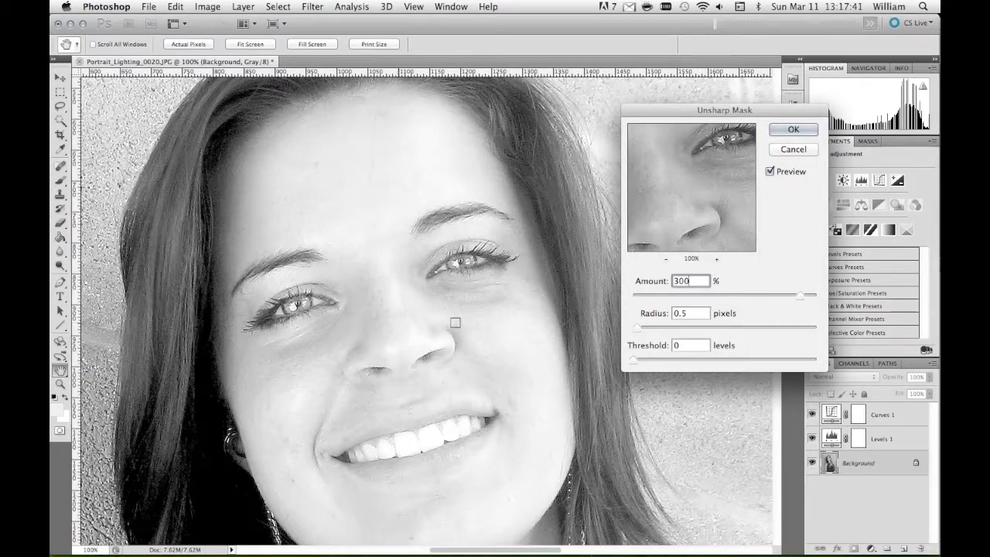
{"action": "left_click", "coordinate": [771, 172]}
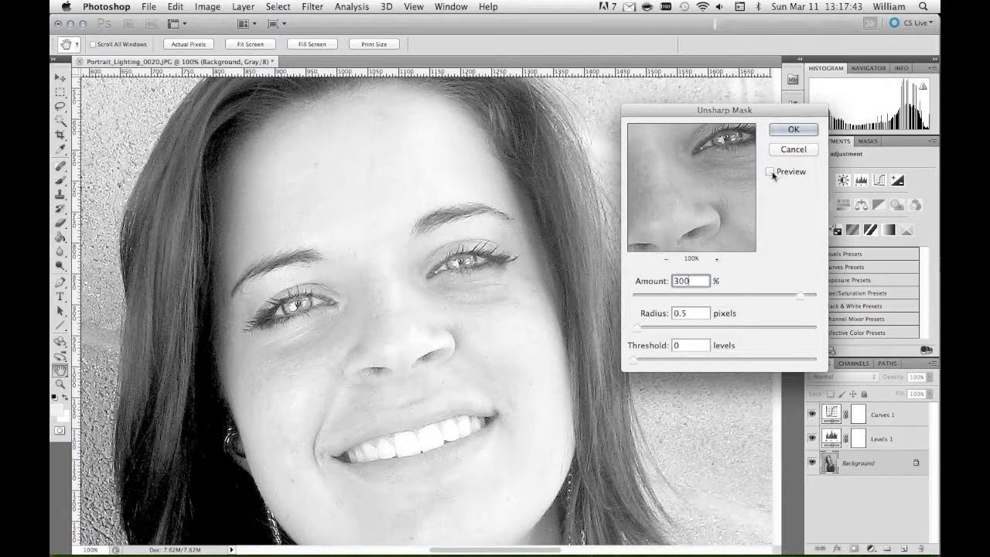
{"action": "left_click", "coordinate": [771, 172]}
{"action": "left_click", "coordinate": [804, 133]}
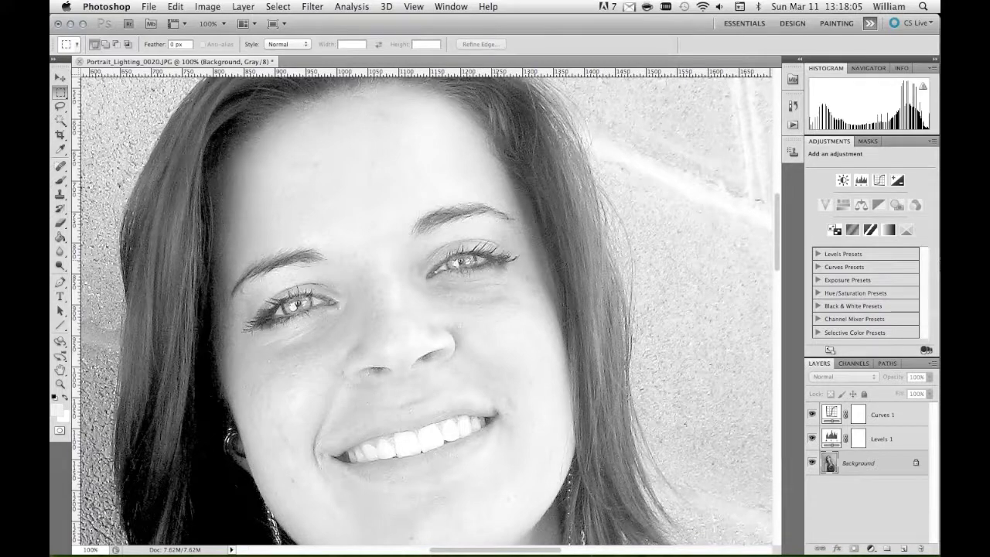
- Compare the whole portrait fitted on screen with the Curves 1 and Levels 1 layers hidden and shown again
{"action": "left_click", "coordinate": [421, 6]}
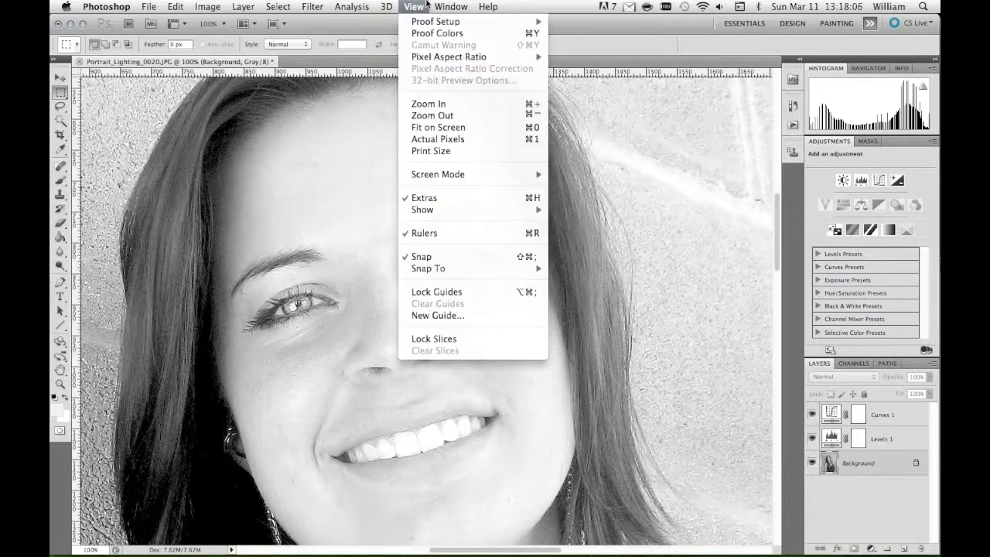
{"action": "left_click", "coordinate": [467, 129]}
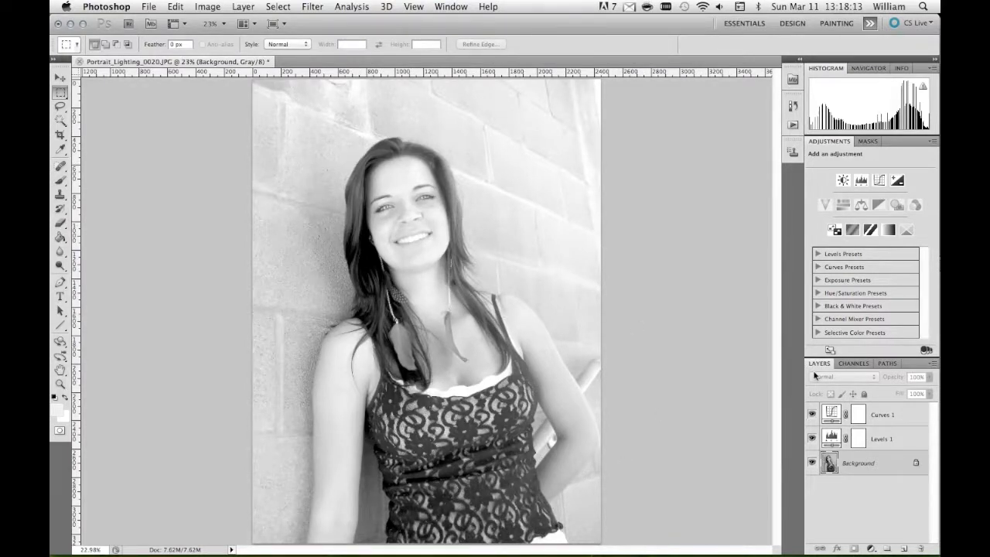
{"action": "left_click", "coordinate": [812, 416]}
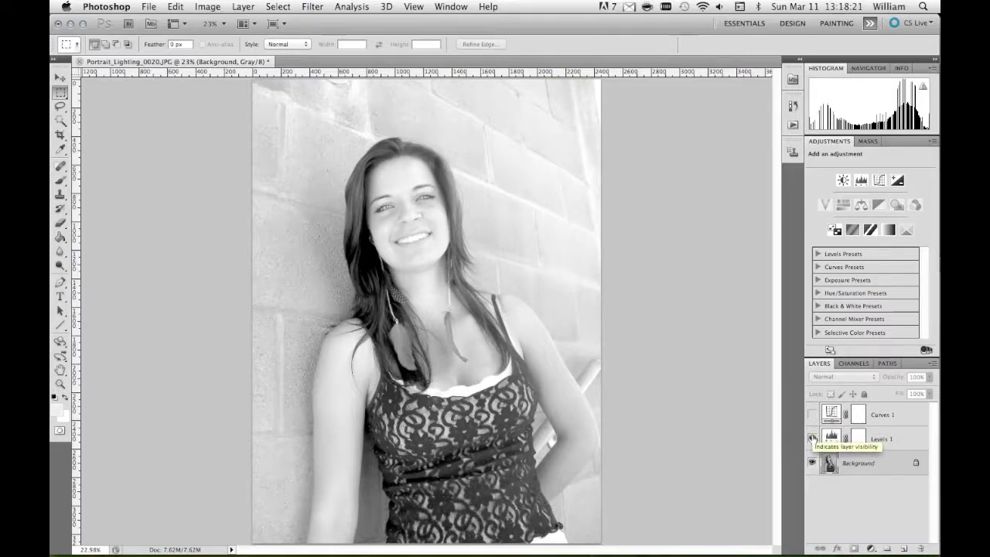
{"action": "left_click", "coordinate": [812, 439]}
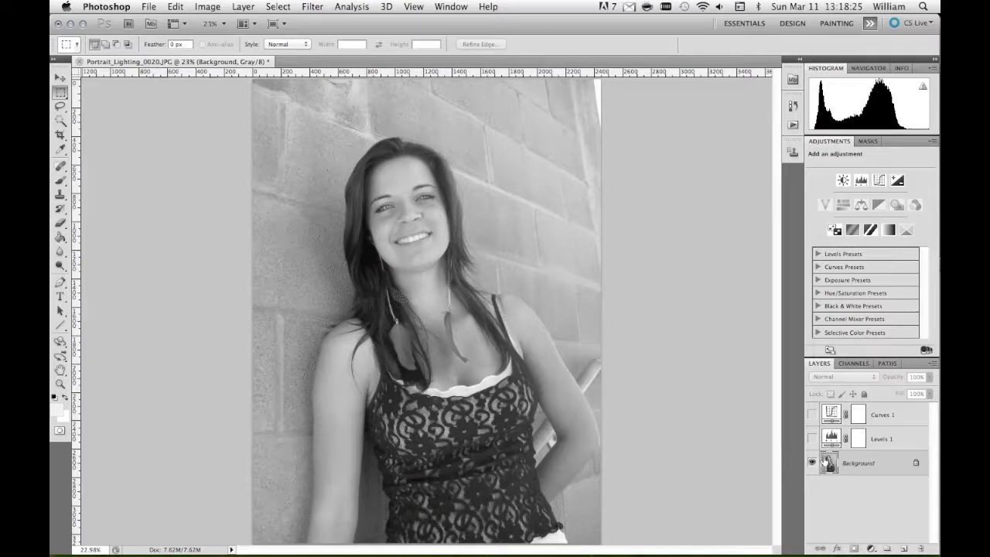
{"action": "left_click", "coordinate": [812, 439]}
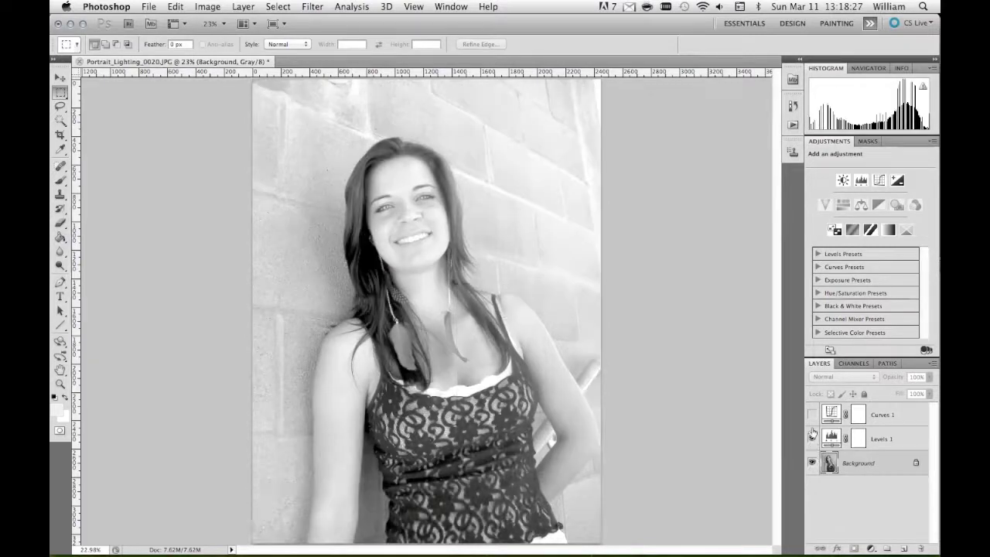
{"action": "left_click", "coordinate": [811, 414]}
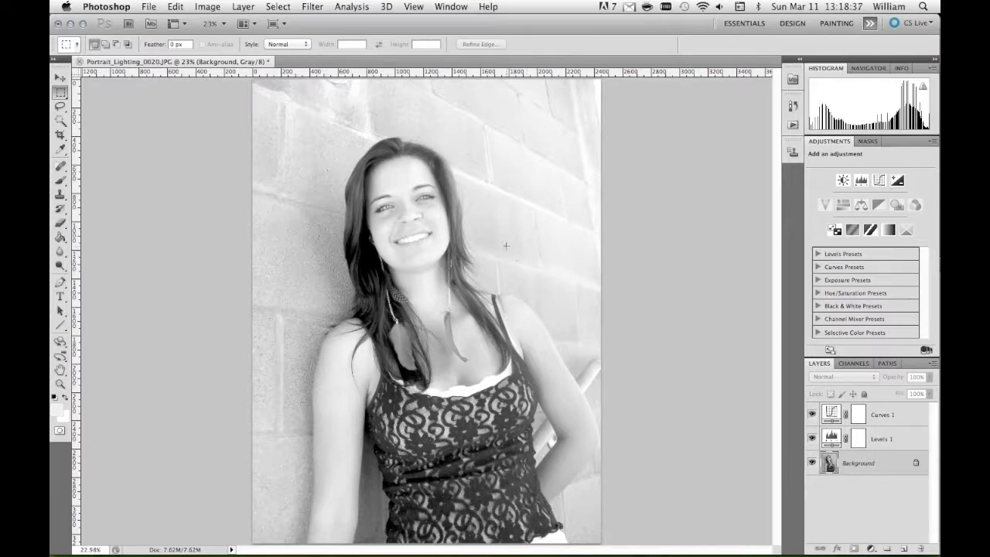
- Save the layered image as Portrait_Lighting_0020.psd in Photoshop format with Maximize Compatibility on
{"action": "left_click", "coordinate": [149, 6]}
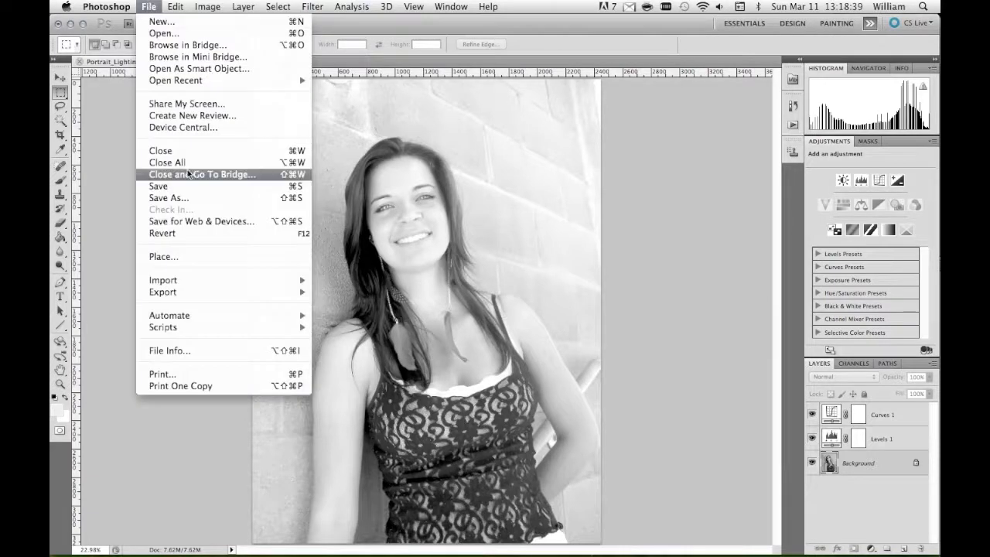
{"action": "left_click", "coordinate": [234, 193]}
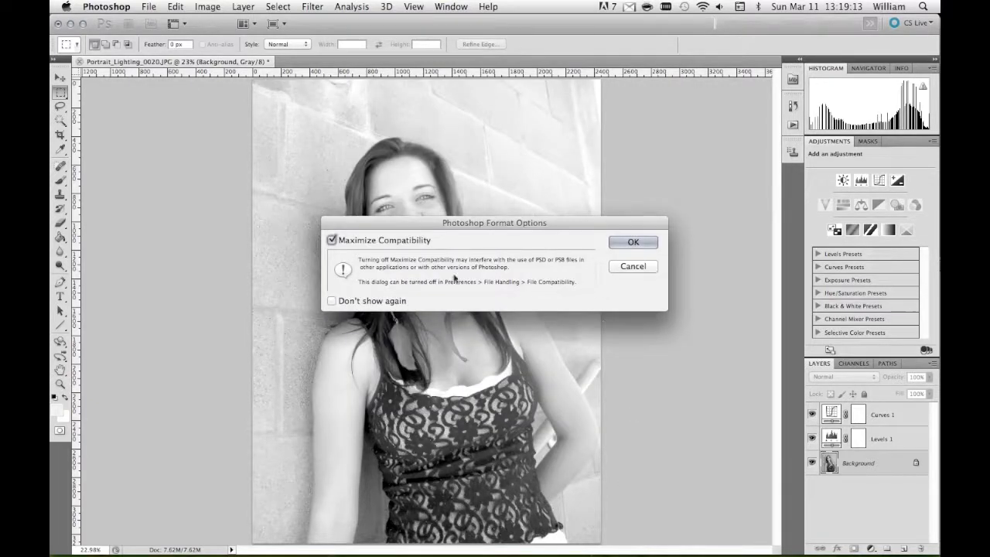
{"action": "left_click", "coordinate": [635, 243]}
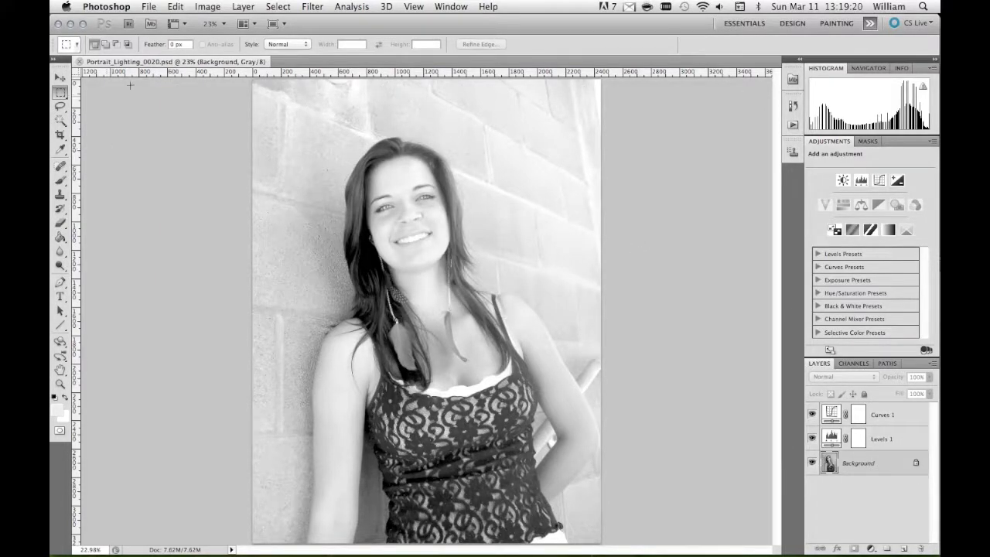
- Save a JPEG copy named Portrait_Lighting_0020_bw.jpg in the 20111012 folder at quality 10 with Baseline Optimized
{"action": "left_click", "coordinate": [146, 7]}
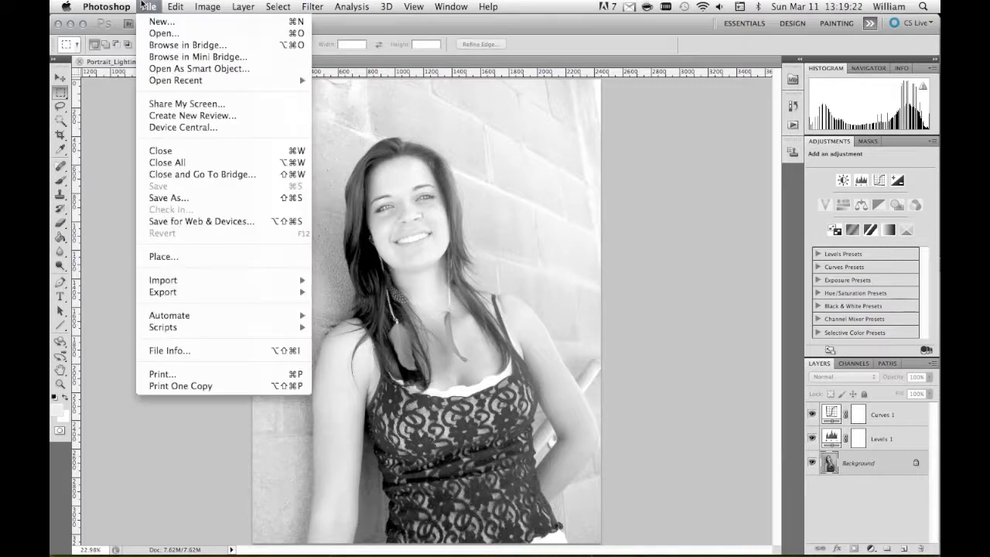
{"action": "left_click", "coordinate": [236, 205]}
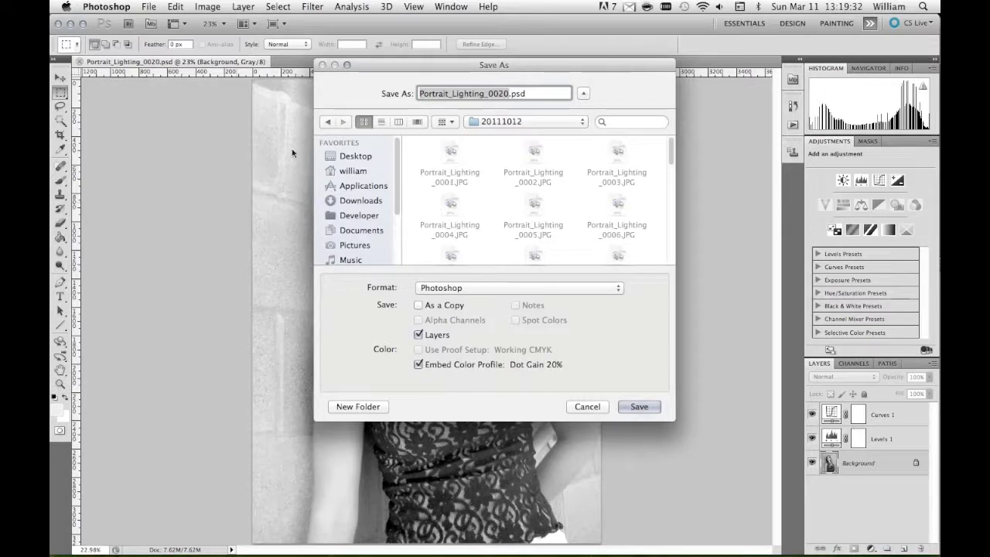
{"action": "left_click", "coordinate": [441, 288]}
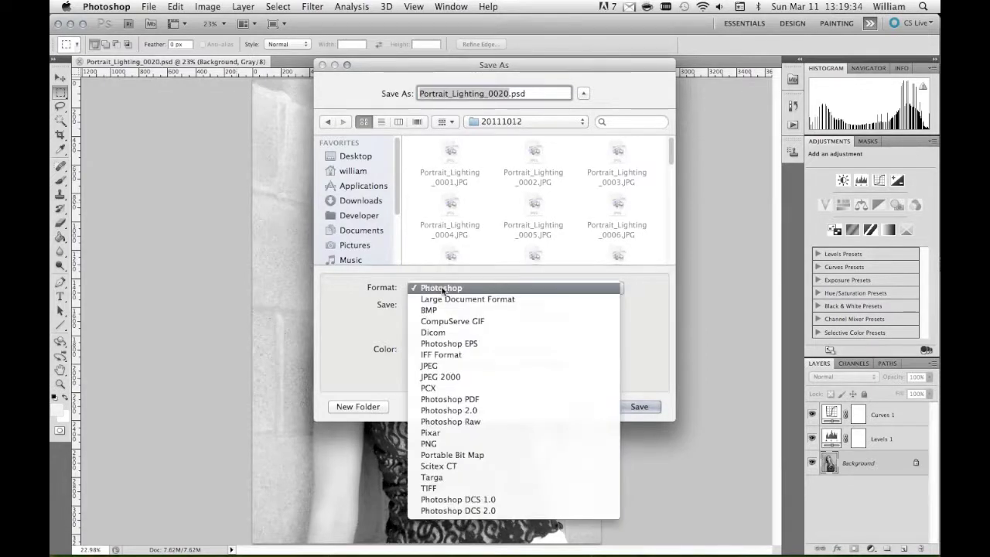
{"action": "left_click", "coordinate": [471, 367]}
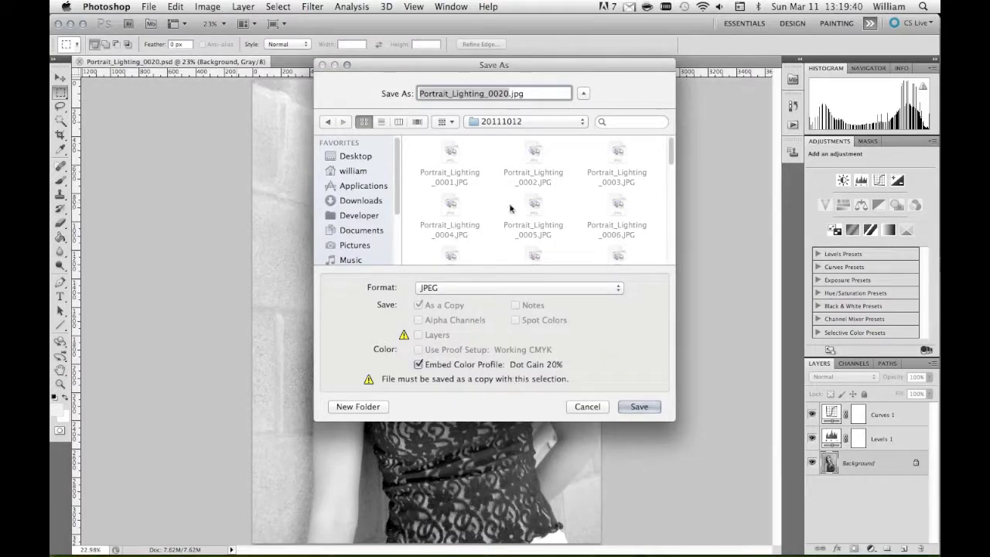
{"action": "key", "text": "Right"}
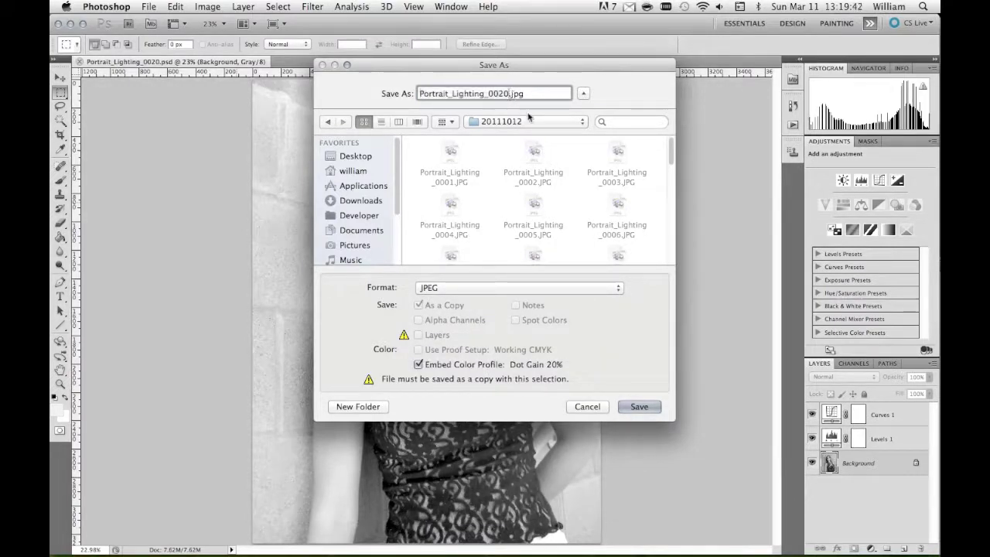
{"action": "type", "text": "_bw"}
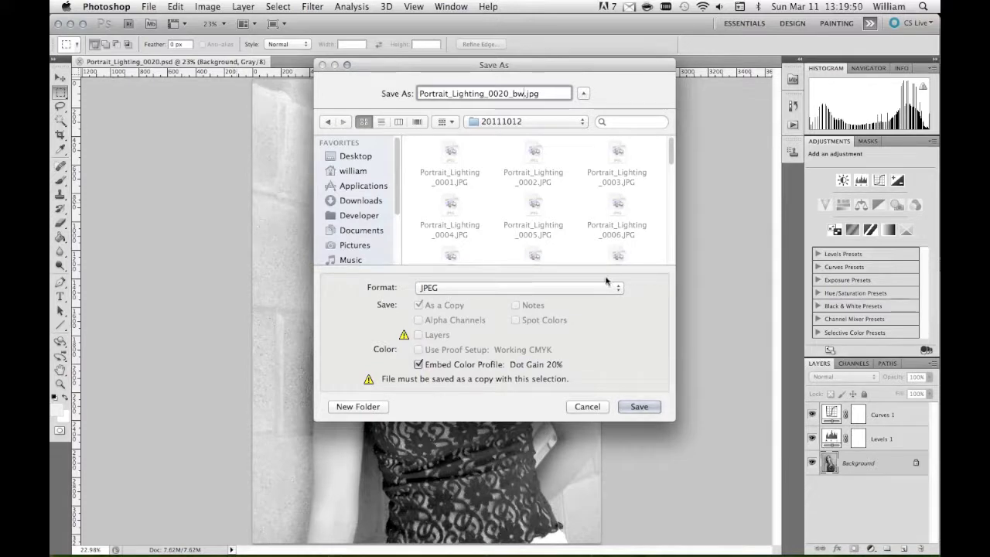
{"action": "left_click", "coordinate": [641, 410]}
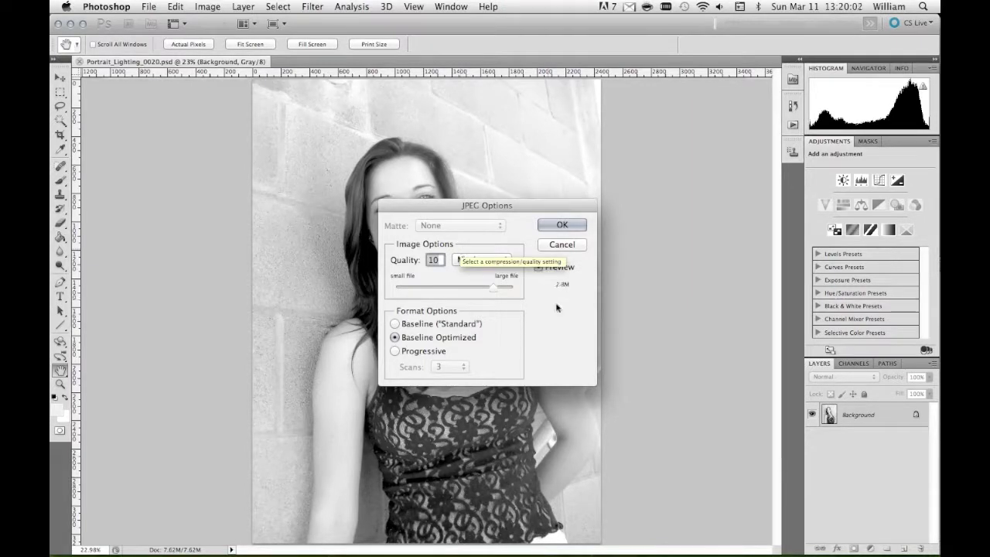
{"action": "left_click", "coordinate": [558, 225]}
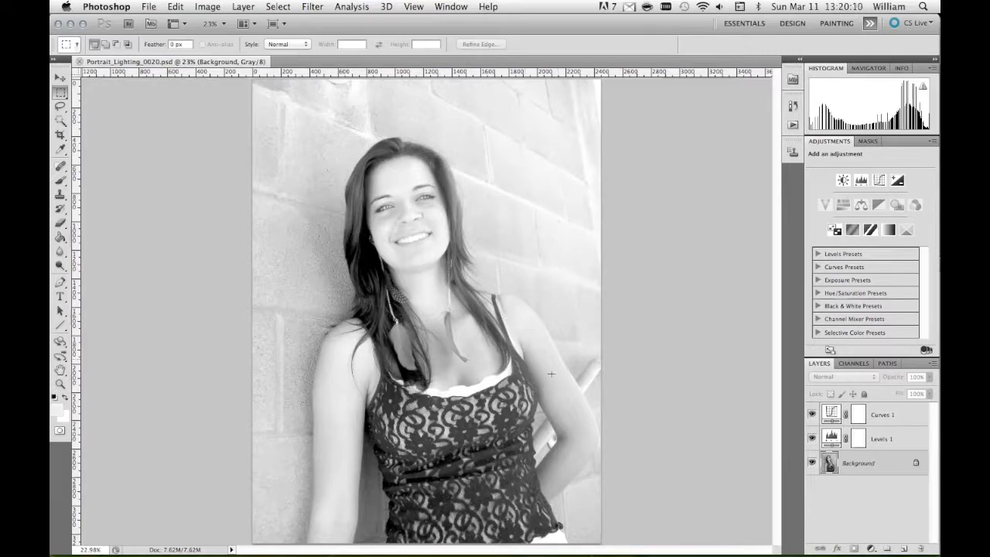
- Close the portrait document and check the saved Portrait_Lighting_0020.psd and Portrait_Lighting_0020_bw.jpg files in Adobe Bridge
{"action": "left_click", "coordinate": [79, 62]}
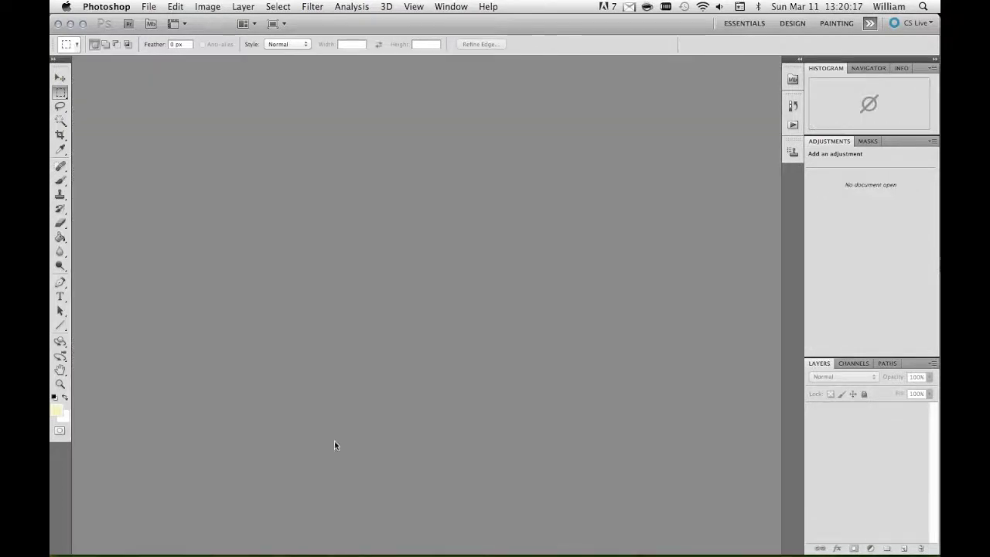
{"action": "mouse_move", "coordinate": [399, 553]}
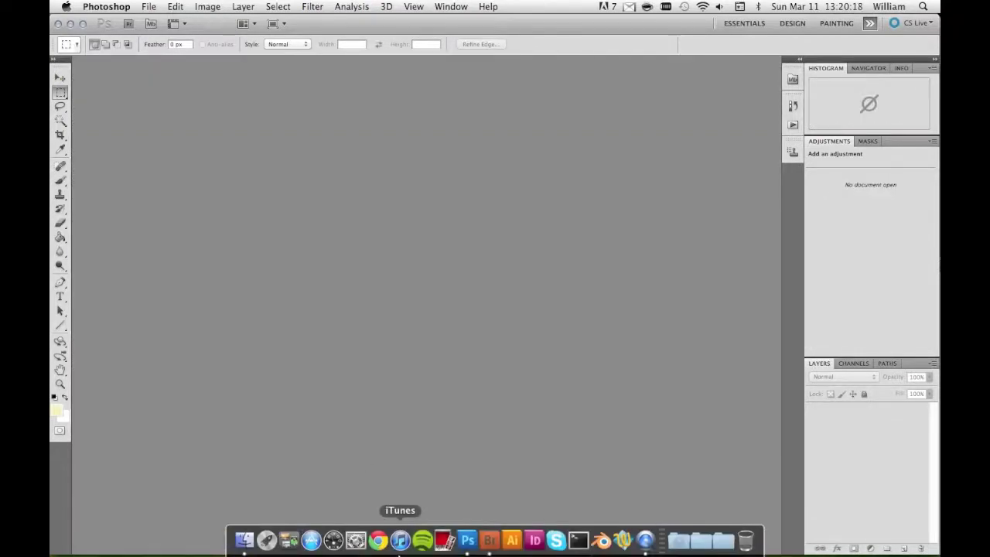
{"action": "left_click", "coordinate": [488, 552]}
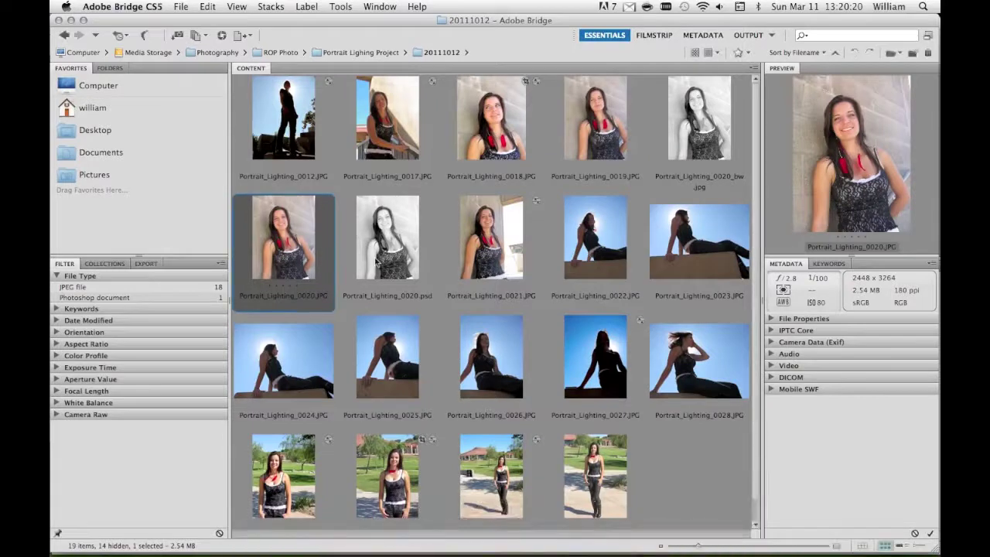
{"action": "left_click", "coordinate": [384, 255]}
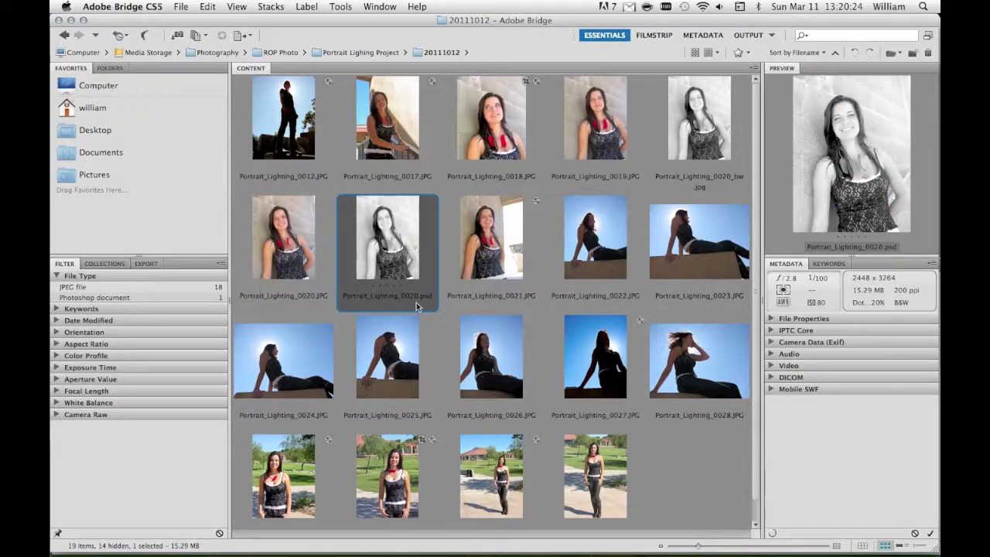
{"action": "left_click", "coordinate": [737, 187]}
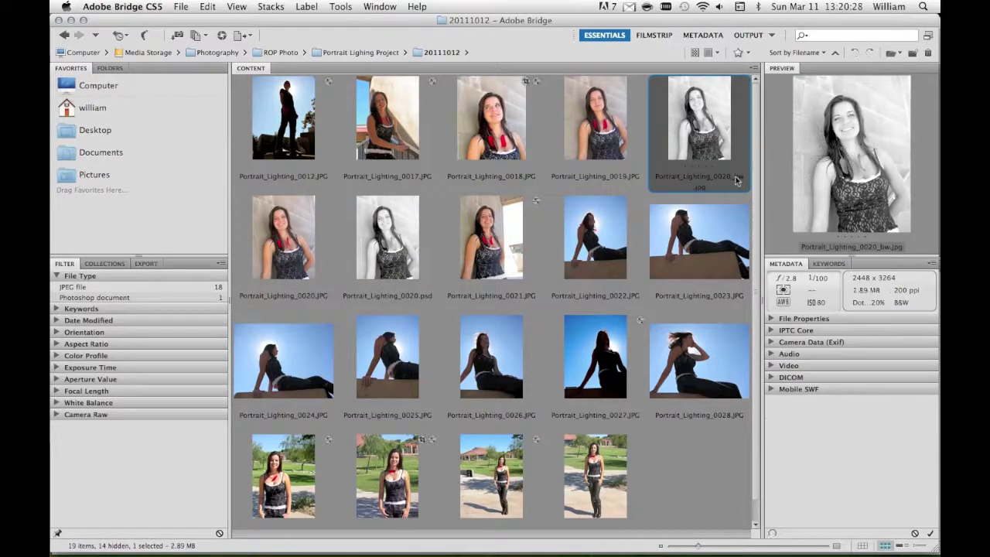